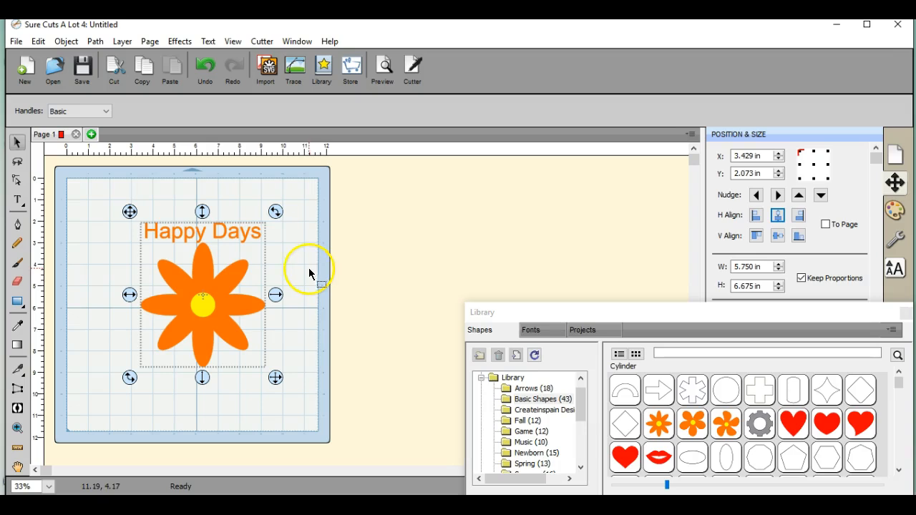
Step: Check the file types offered for saving the project under a new name, and close the dialog without saving
{"action": "left_click", "coordinate": [17, 41]}
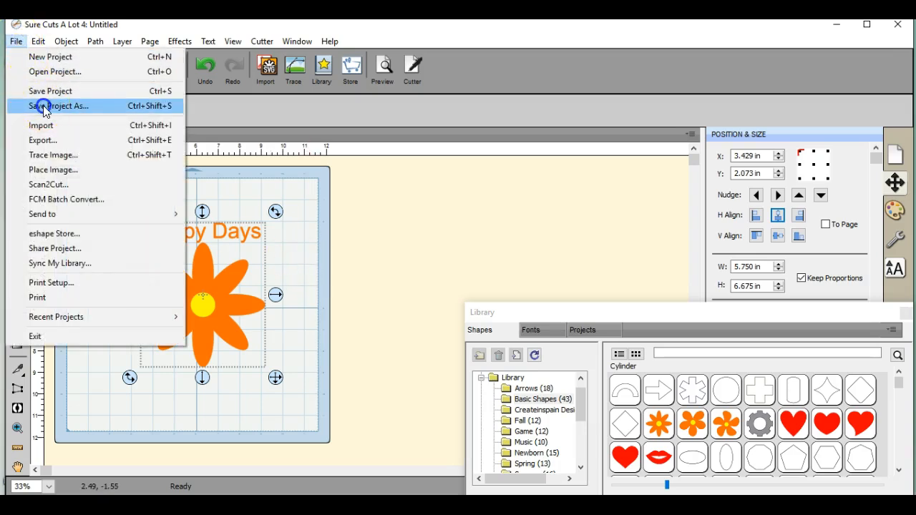
{"action": "left_click", "coordinate": [44, 107]}
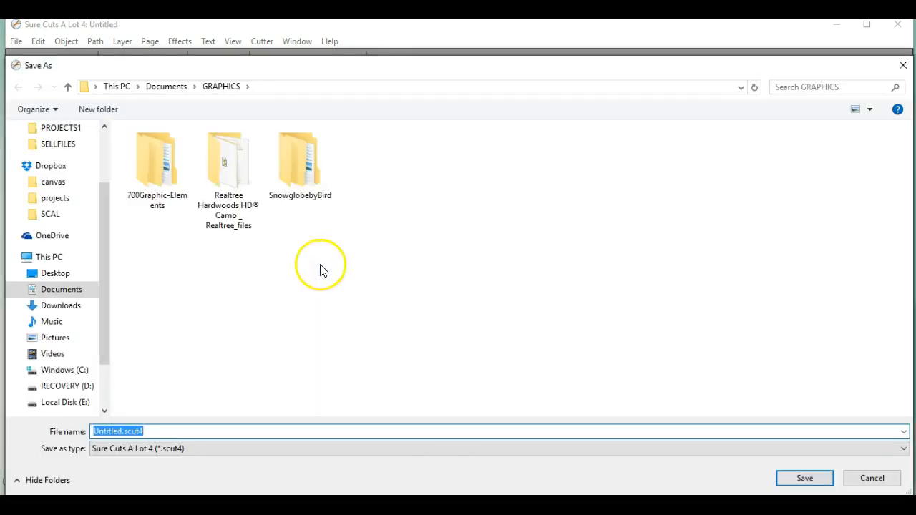
{"action": "left_click", "coordinate": [438, 452]}
{"action": "left_click", "coordinate": [438, 452]}
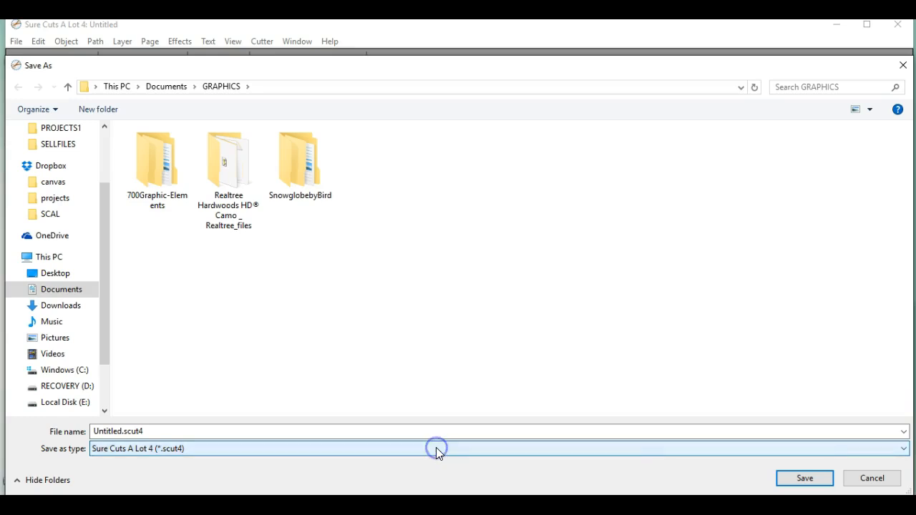
{"action": "left_click", "coordinate": [438, 449]}
{"action": "left_click", "coordinate": [438, 449]}
{"action": "left_click", "coordinate": [438, 451]}
{"action": "left_click", "coordinate": [438, 450]}
{"action": "left_click", "coordinate": [438, 451]}
{"action": "left_click", "coordinate": [437, 451]}
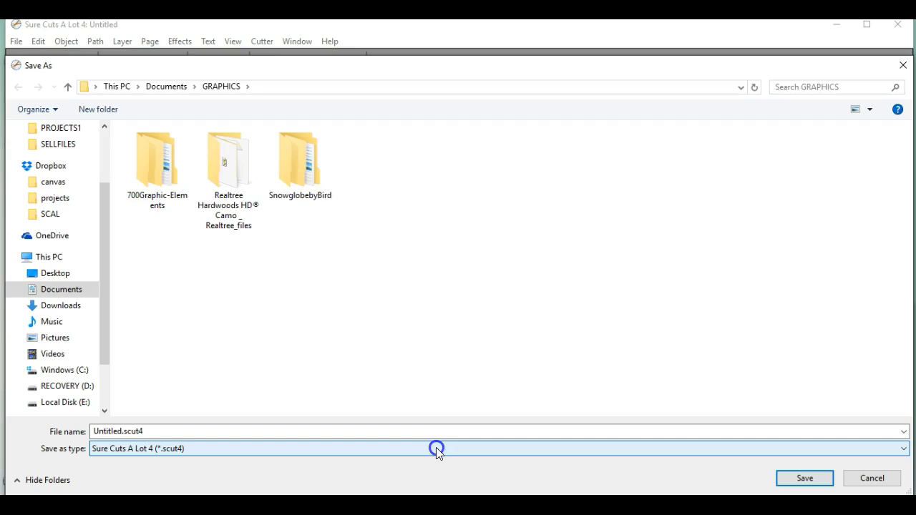
{"action": "left_click", "coordinate": [903, 66]}
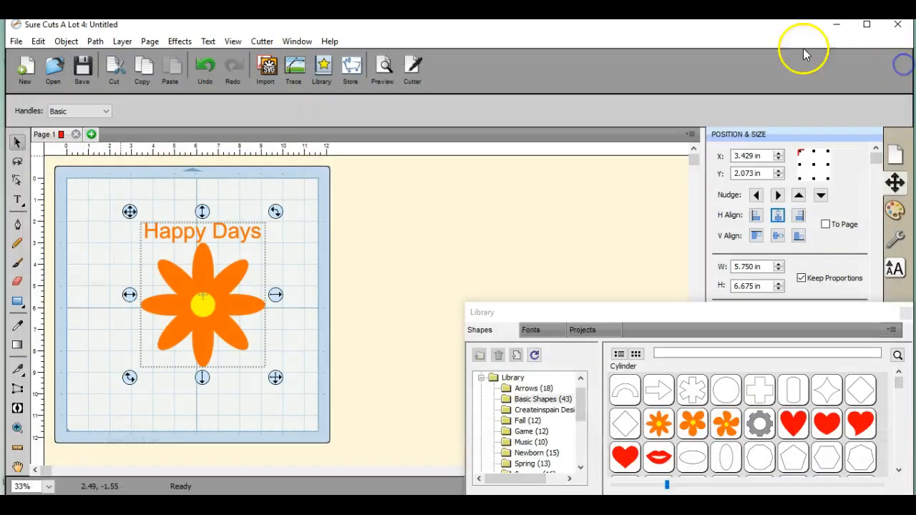
Step: Start exporting the design as a Scalable Vector File and look through the save locations, including Dropbox, for the USB drive
{"action": "left_click", "coordinate": [17, 43]}
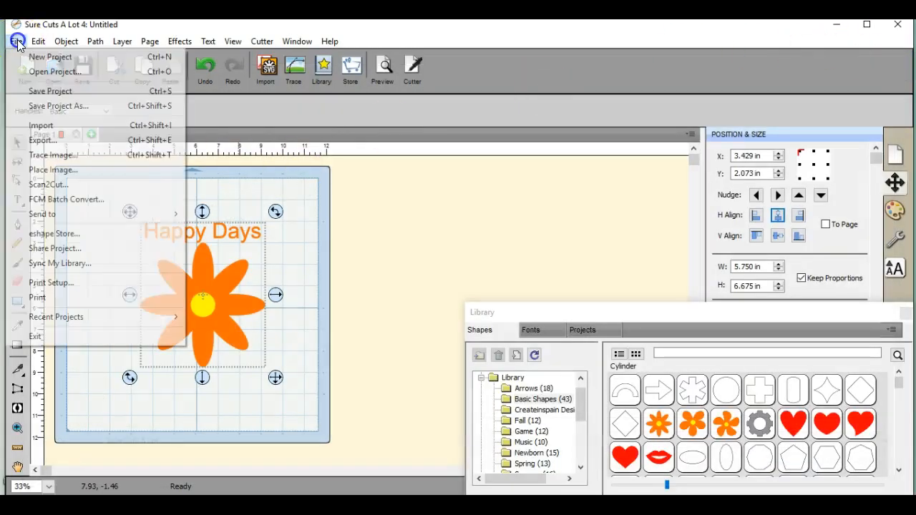
{"action": "left_click", "coordinate": [43, 140]}
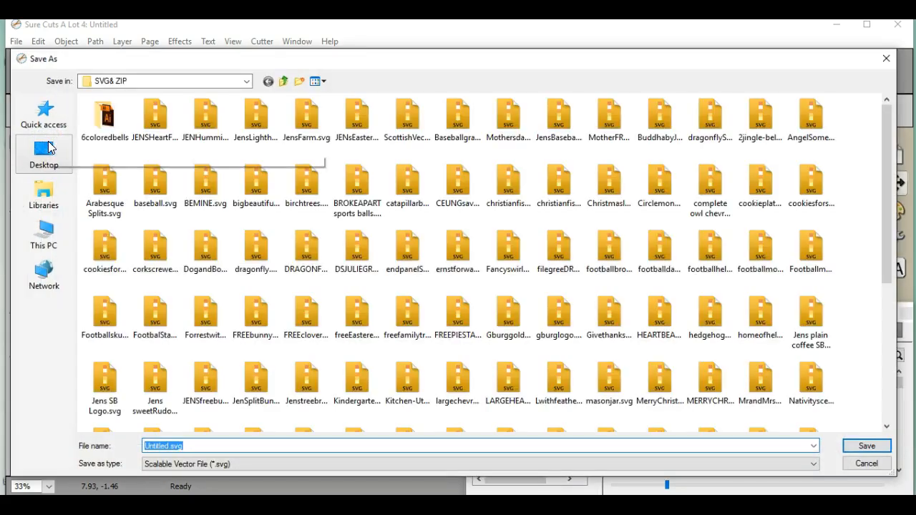
{"action": "left_click", "coordinate": [246, 81]}
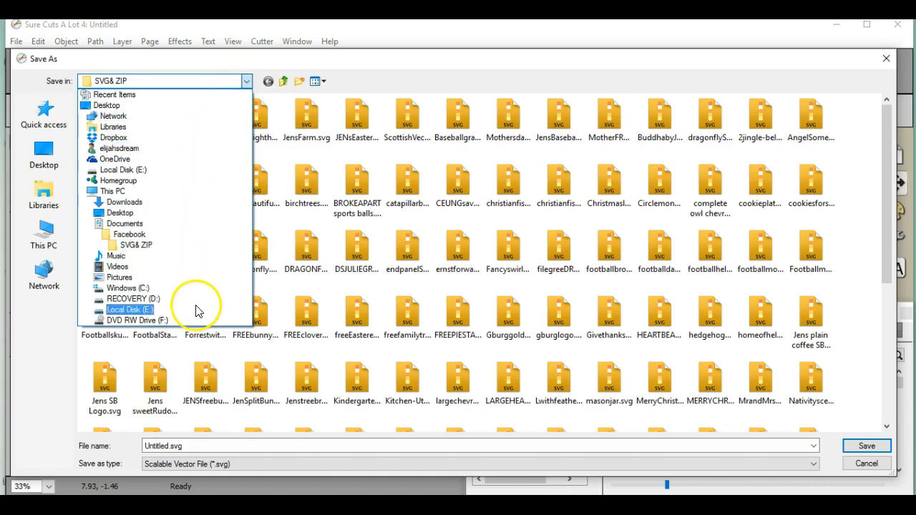
{"action": "left_click", "coordinate": [191, 175]}
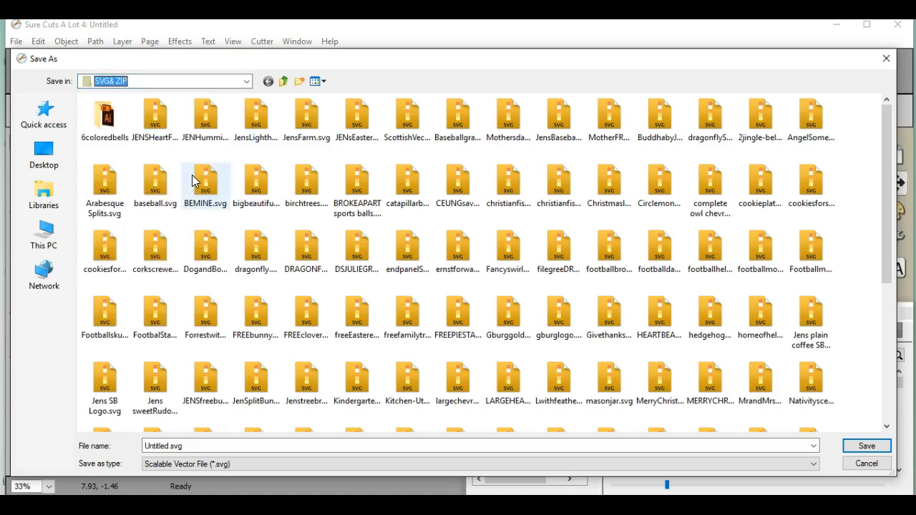
{"action": "left_click", "coordinate": [246, 81]}
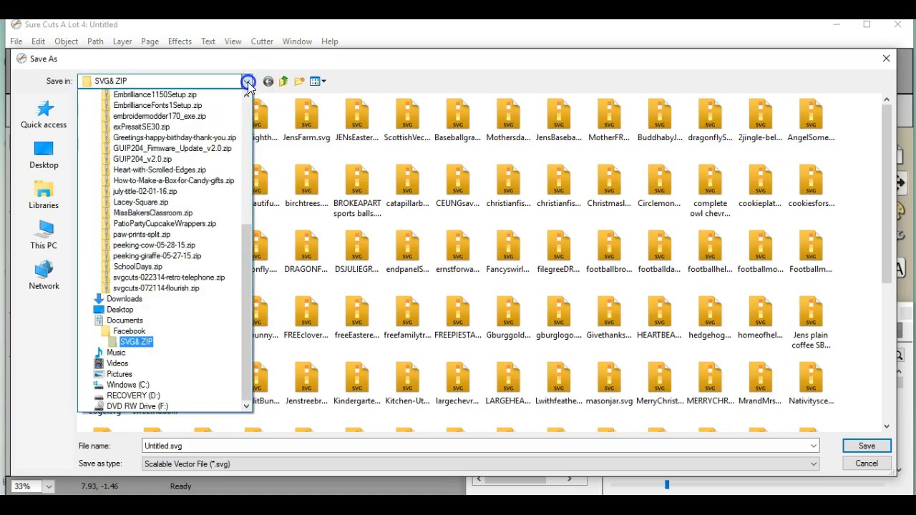
{"action": "left_click_drag", "start_coordinate": [249, 302], "coordinate": [228, 164]}
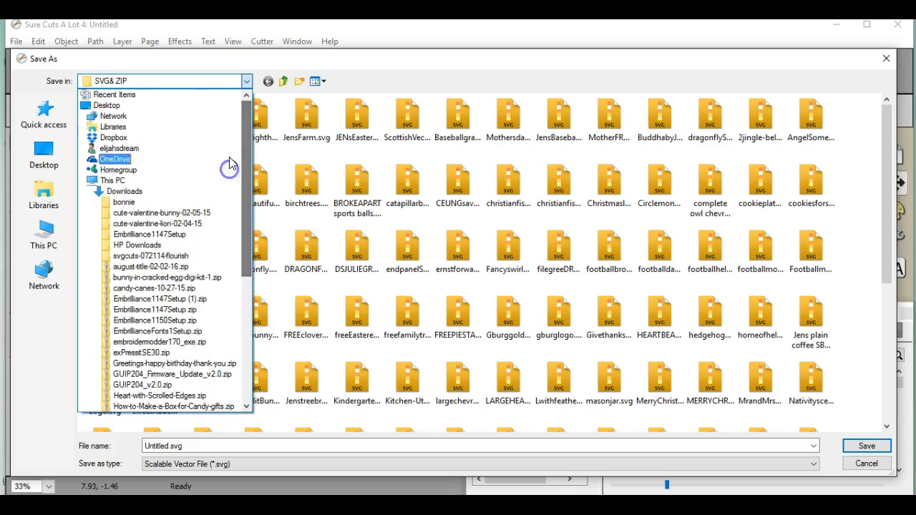
{"action": "left_click", "coordinate": [227, 137]}
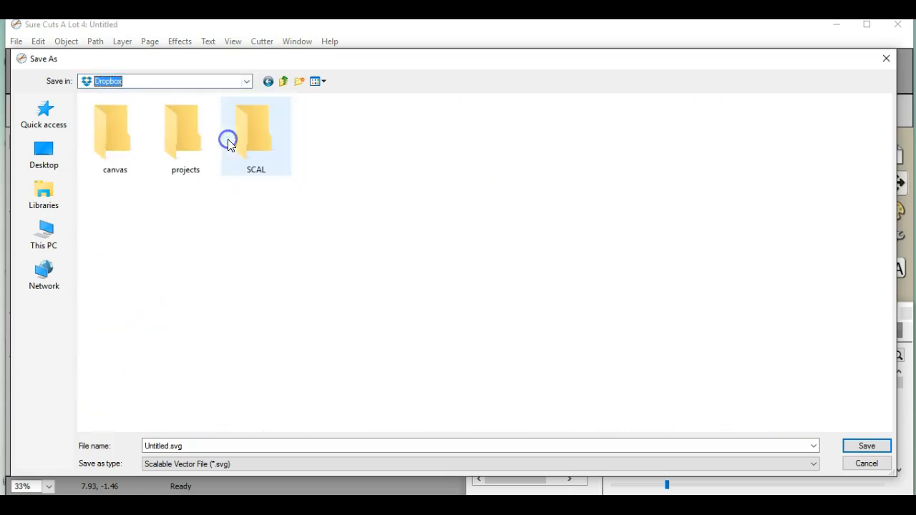
{"action": "left_click", "coordinate": [248, 80]}
{"action": "left_click_drag", "start_coordinate": [246, 159], "coordinate": [244, 306]}
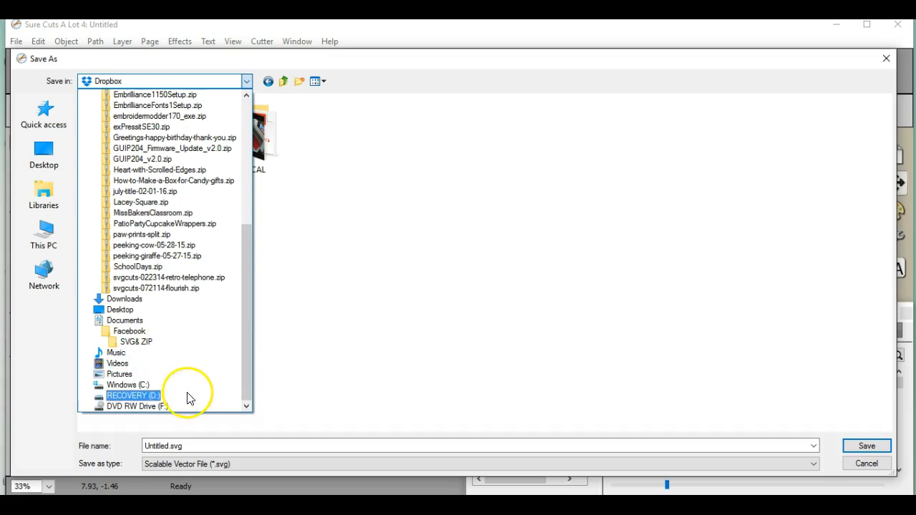
Step: Show the drives of This PC in the export dialog and dismiss the antivirus scan notification and window
{"action": "left_click", "coordinate": [47, 236]}
{"action": "left_click", "coordinate": [48, 237]}
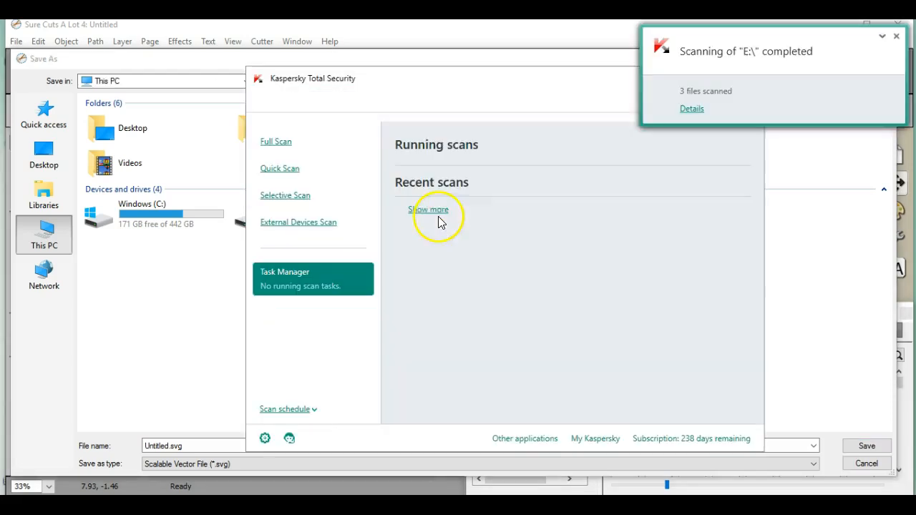
{"action": "left_click", "coordinate": [896, 37]}
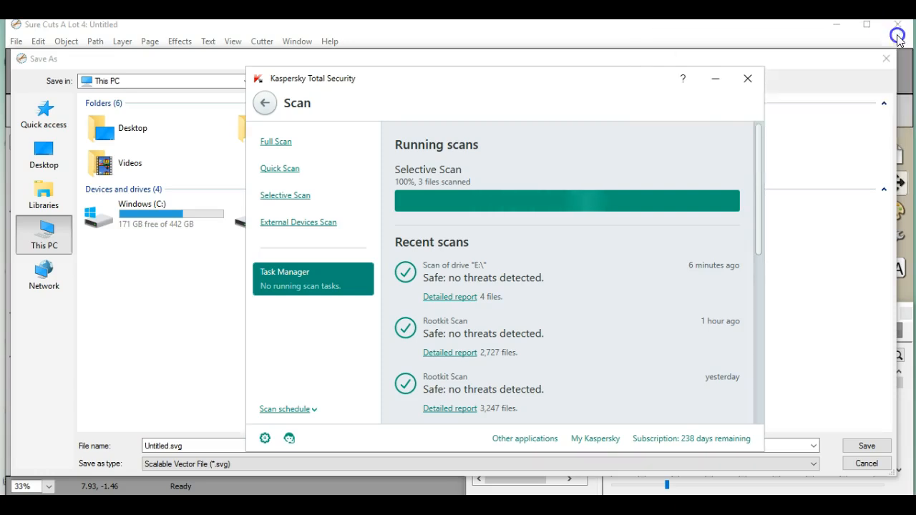
{"action": "left_click", "coordinate": [749, 78]}
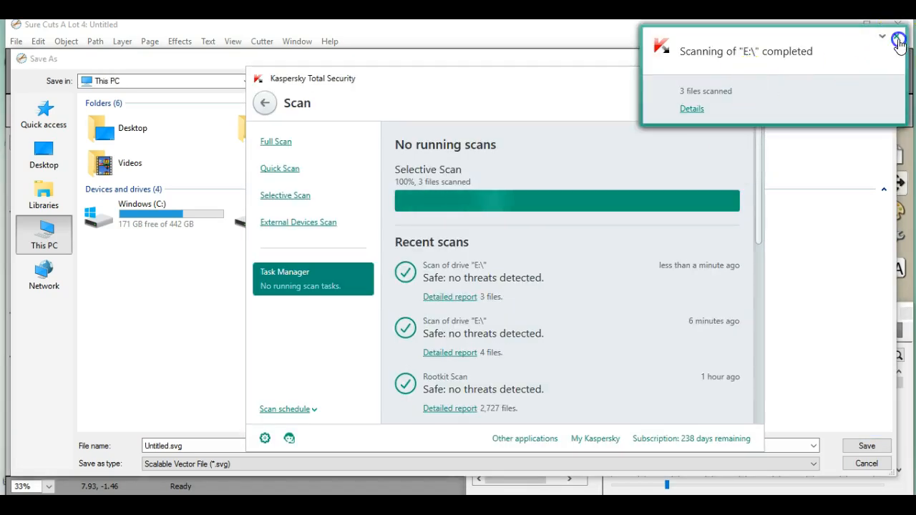
{"action": "left_click", "coordinate": [747, 78]}
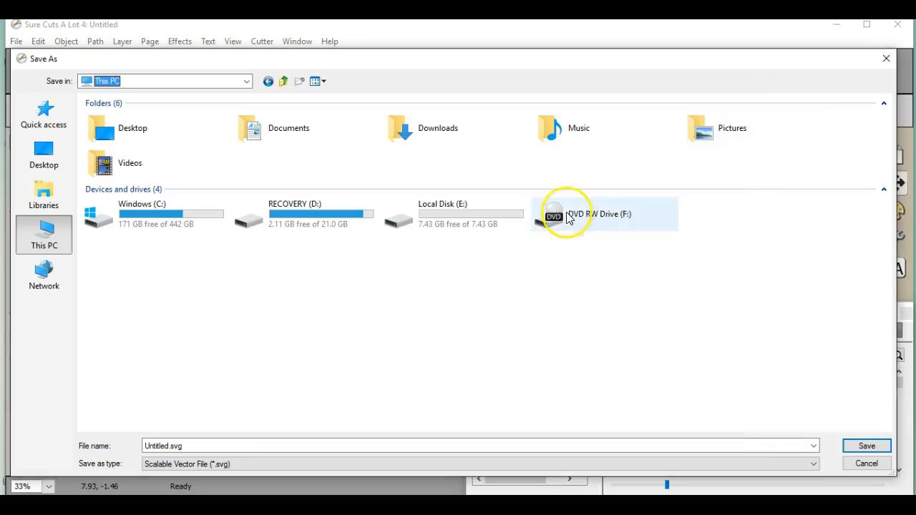
Step: Check the contents of Local Disk (E:) and rename the drive to jensstick
{"action": "double_click", "coordinate": [437, 216]}
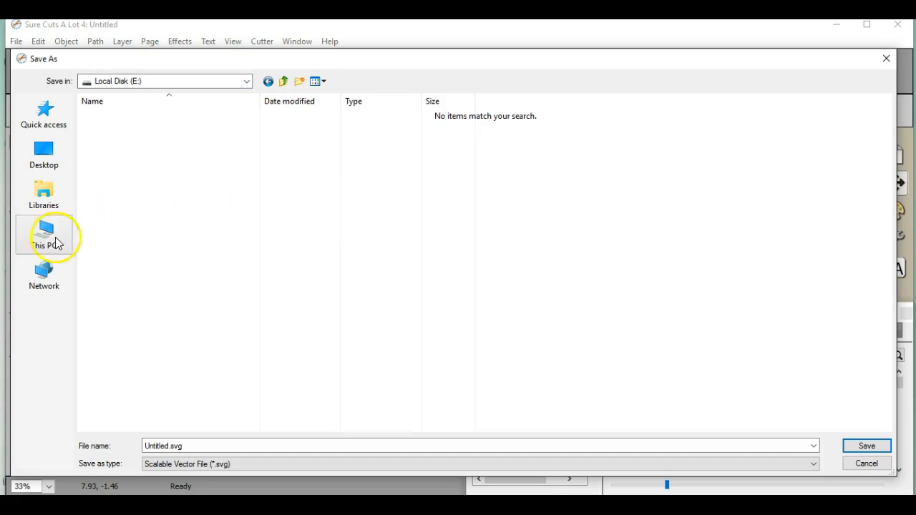
{"action": "left_click", "coordinate": [268, 81]}
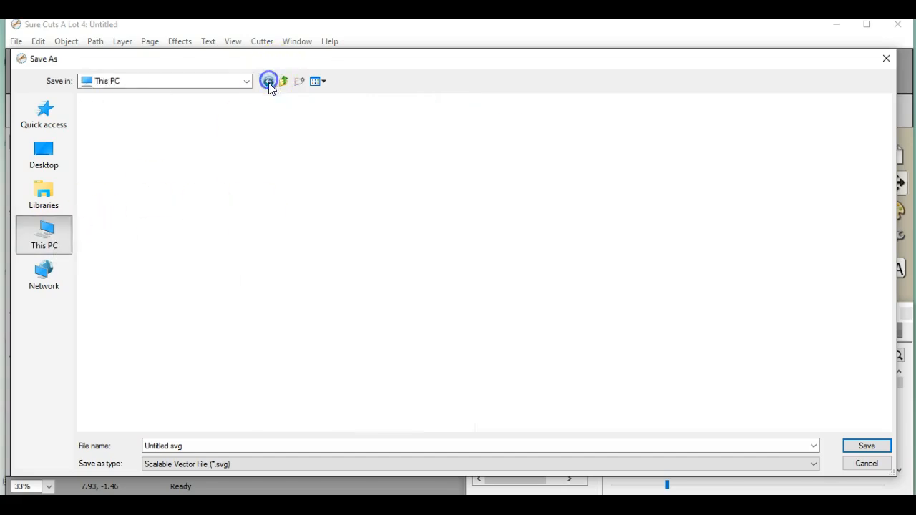
{"action": "double_click", "coordinate": [448, 207]}
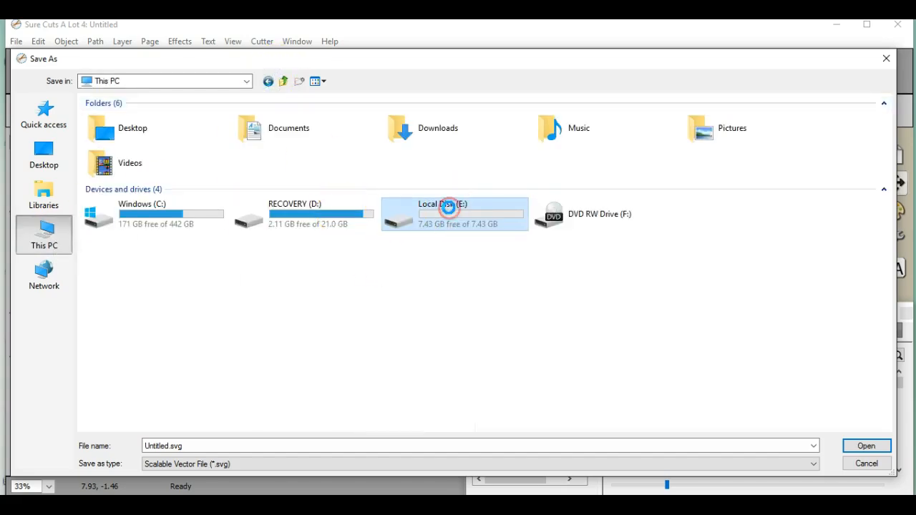
{"action": "right_click", "coordinate": [448, 207]}
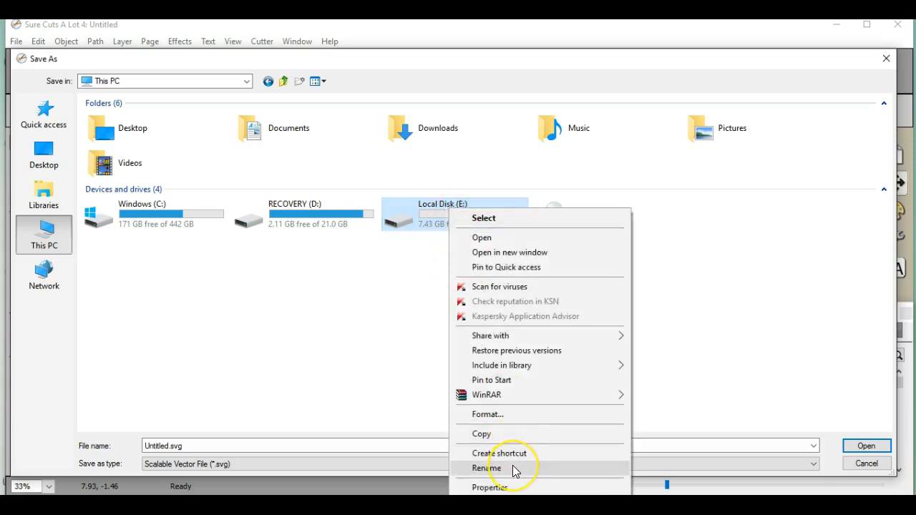
{"action": "left_click", "coordinate": [486, 468]}
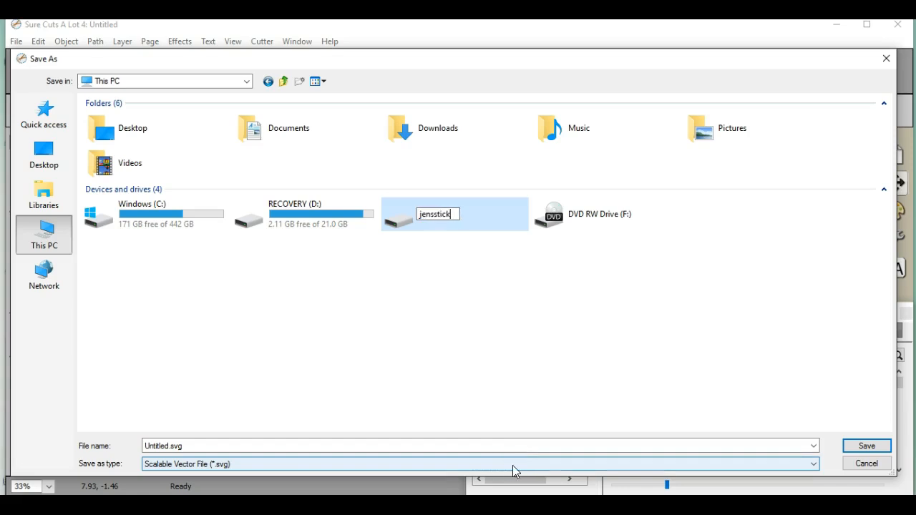
{"action": "key", "text": "Return"}
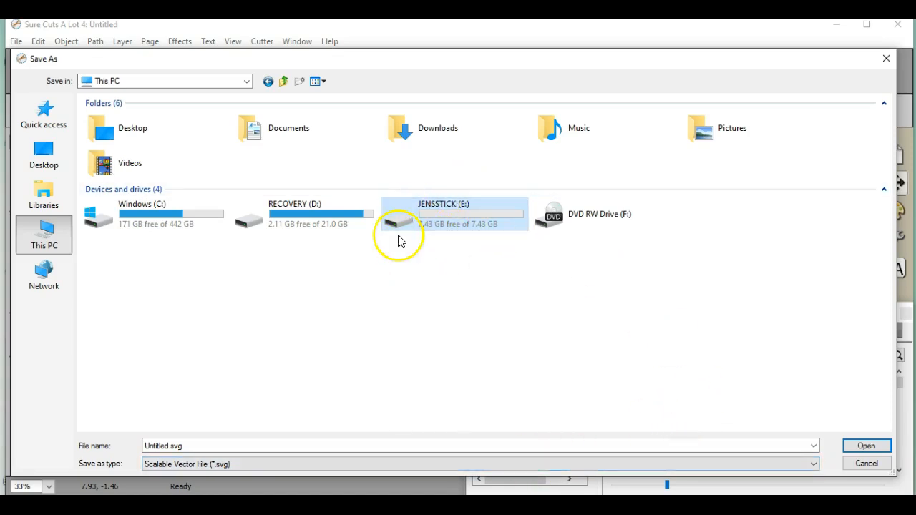
Step: Look for the renamed E: drive in the list of save locations, also from the Downloads folder
{"action": "left_click", "coordinate": [246, 81]}
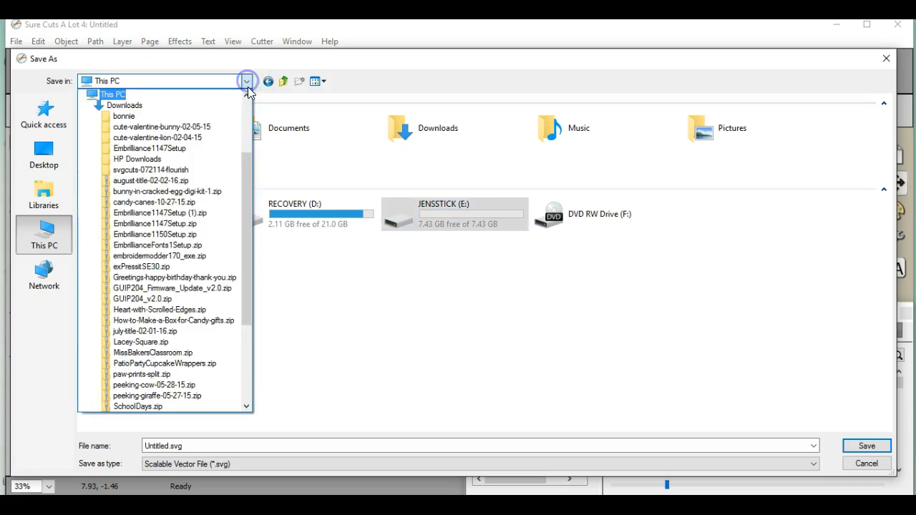
{"action": "left_click_drag", "start_coordinate": [249, 207], "coordinate": [244, 166]}
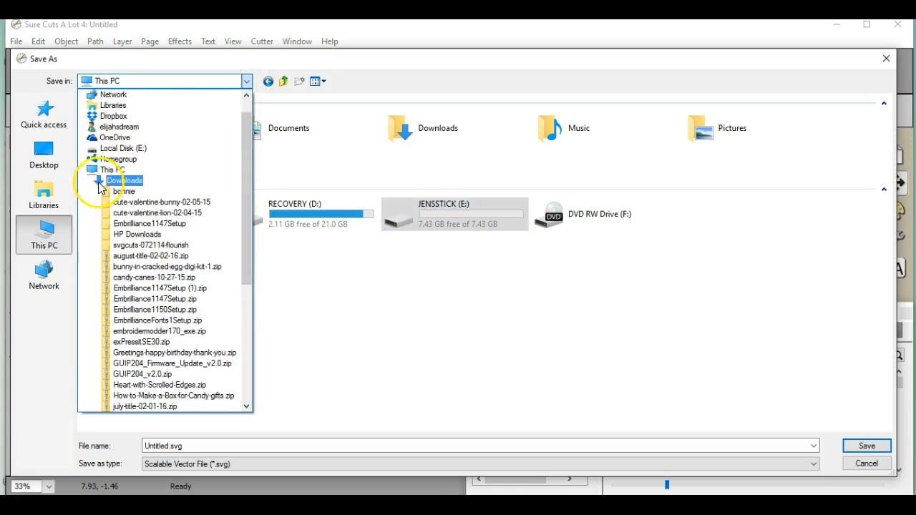
{"action": "left_click", "coordinate": [98, 180]}
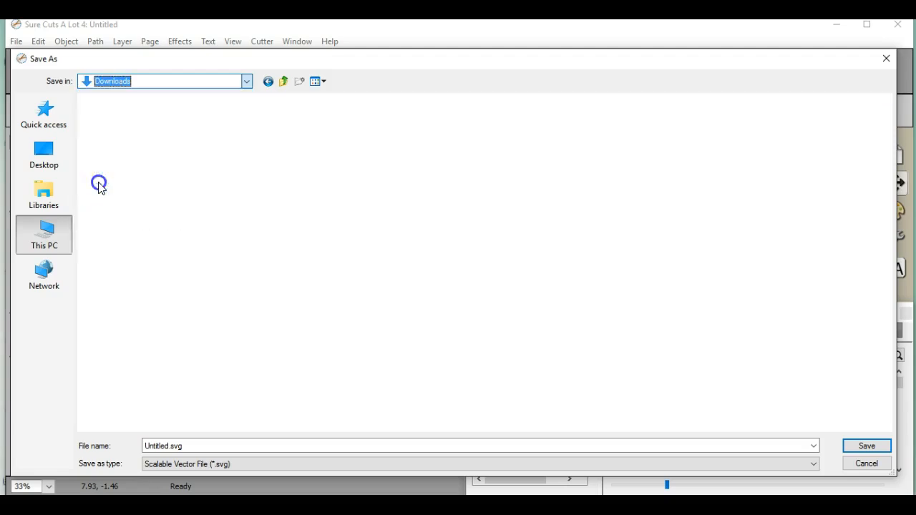
{"action": "left_click", "coordinate": [246, 81]}
{"action": "left_click_drag", "start_coordinate": [247, 223], "coordinate": [260, 408]}
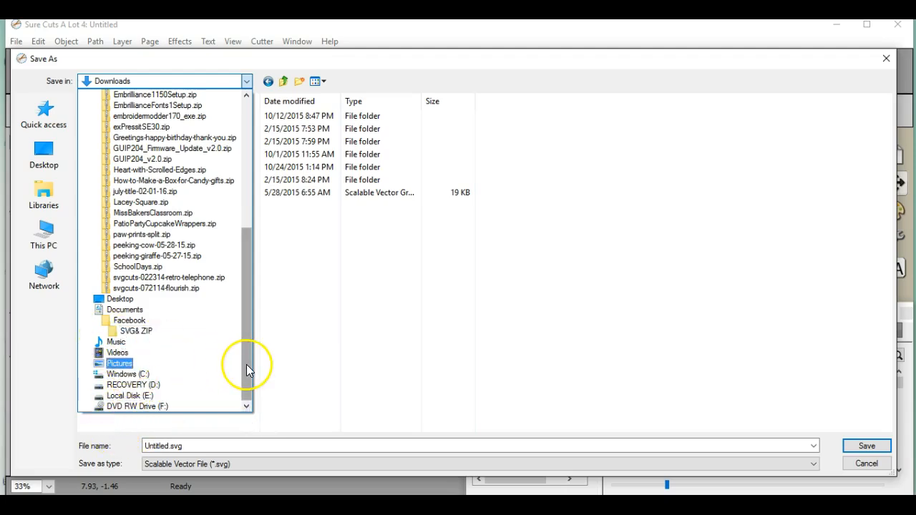
{"action": "left_click_drag", "start_coordinate": [246, 364], "coordinate": [241, 198]}
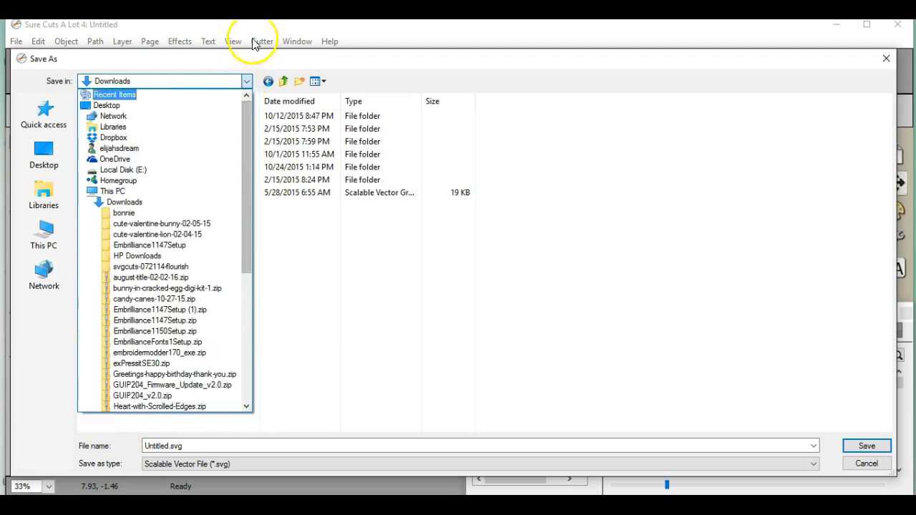
Step: Go back to the SVG& ZIP folder, recheck its save locations, and close the export dialog without saving
{"action": "left_click", "coordinate": [268, 84]}
{"action": "left_click", "coordinate": [268, 81]}
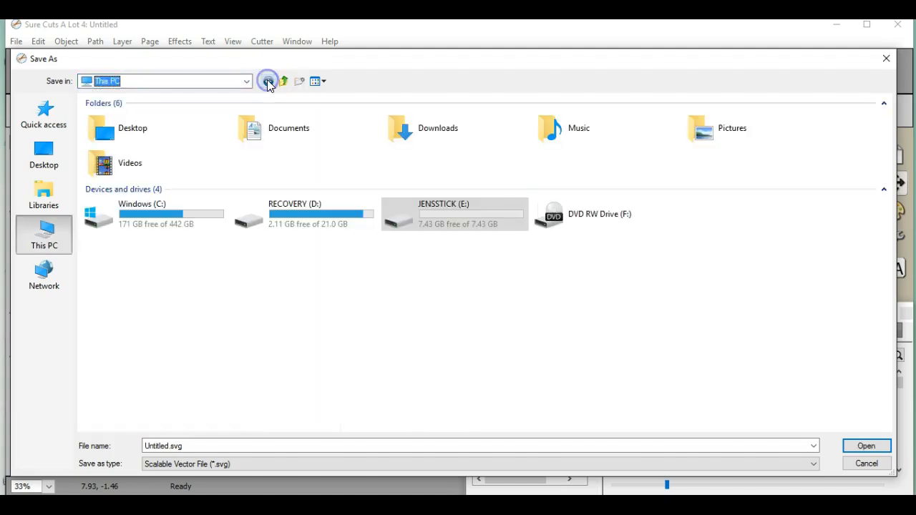
{"action": "left_click", "coordinate": [267, 81]}
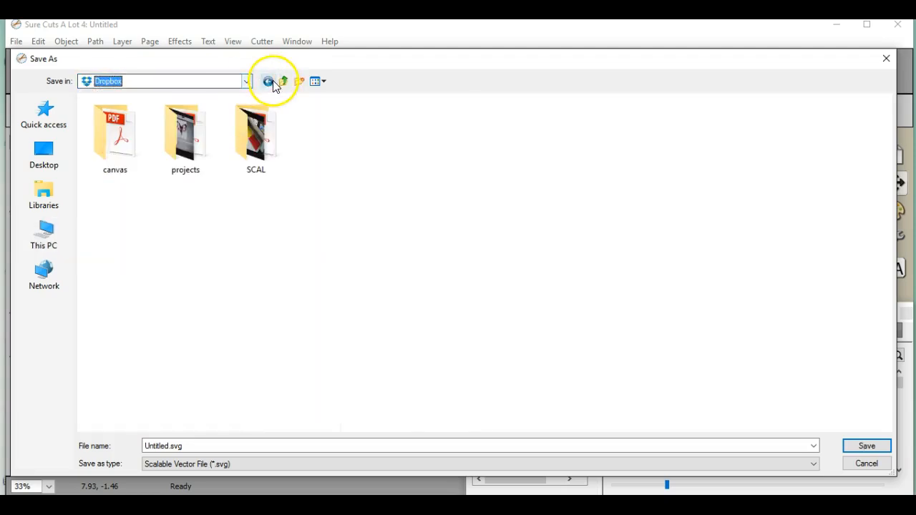
{"action": "left_click", "coordinate": [268, 82]}
{"action": "left_click", "coordinate": [246, 80]}
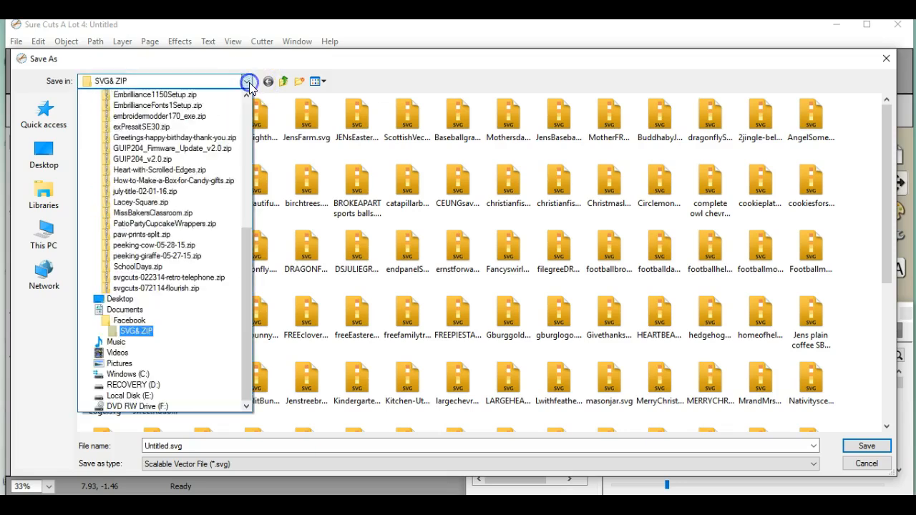
{"action": "left_click_drag", "start_coordinate": [247, 315], "coordinate": [889, 60]}
{"action": "left_click", "coordinate": [889, 60]}
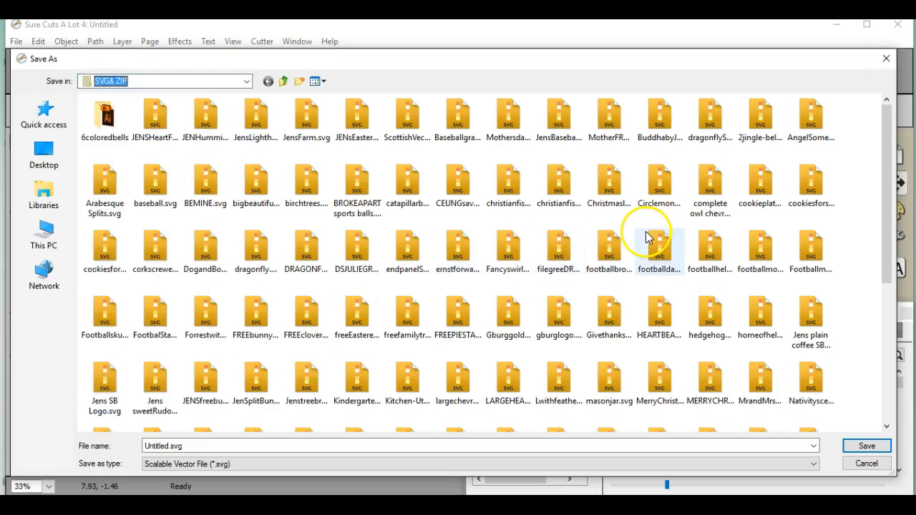
{"action": "left_click", "coordinate": [886, 58]}
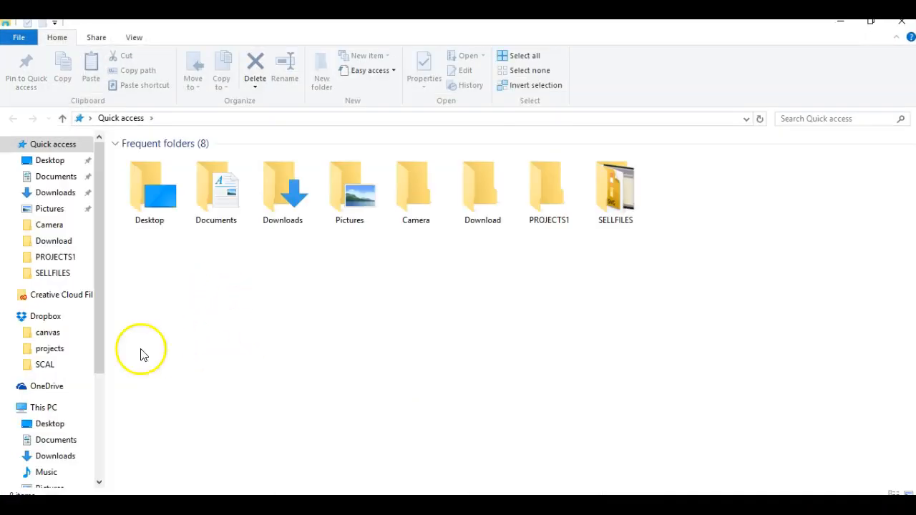
Step: Show the drives under This PC in File Explorer to locate the JENSSTICK (E:) drive
{"action": "left_click_drag", "start_coordinate": [98, 315], "coordinate": [96, 428]}
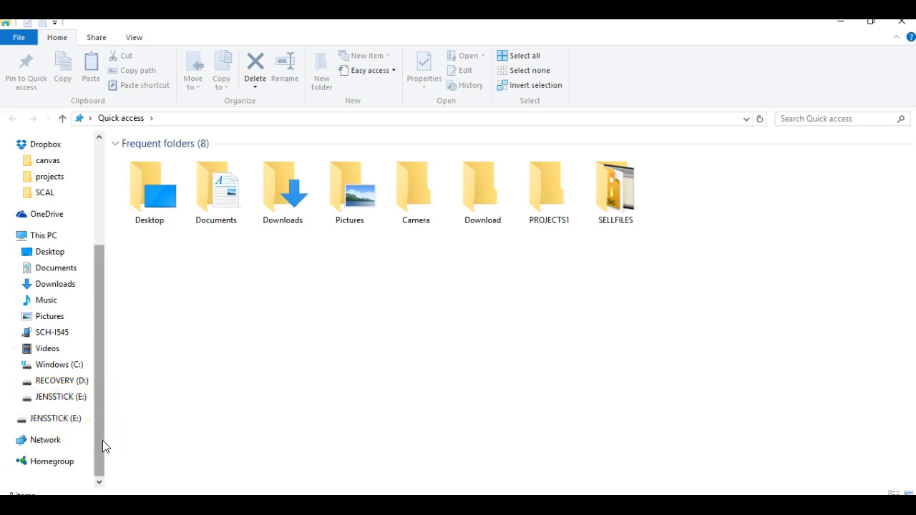
{"action": "left_click", "coordinate": [51, 241]}
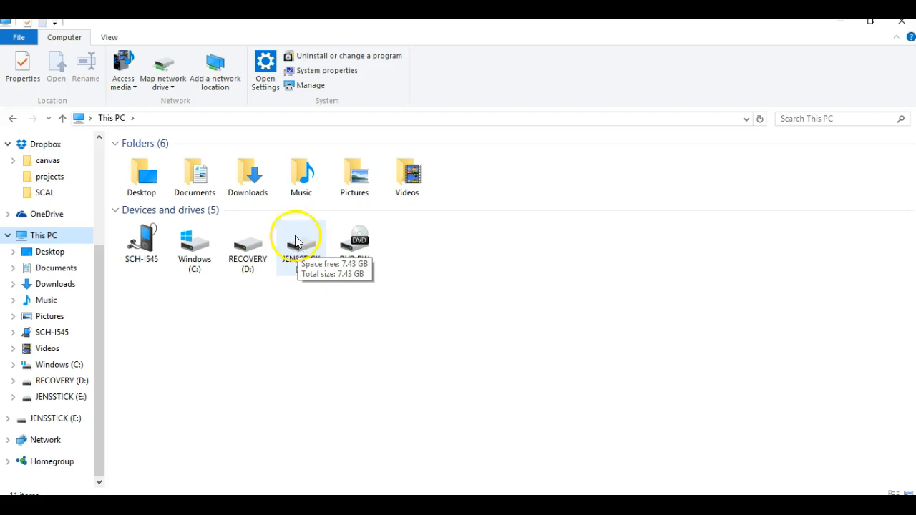
Step: Rename the removable E: drive to mystick
{"action": "left_click", "coordinate": [299, 258]}
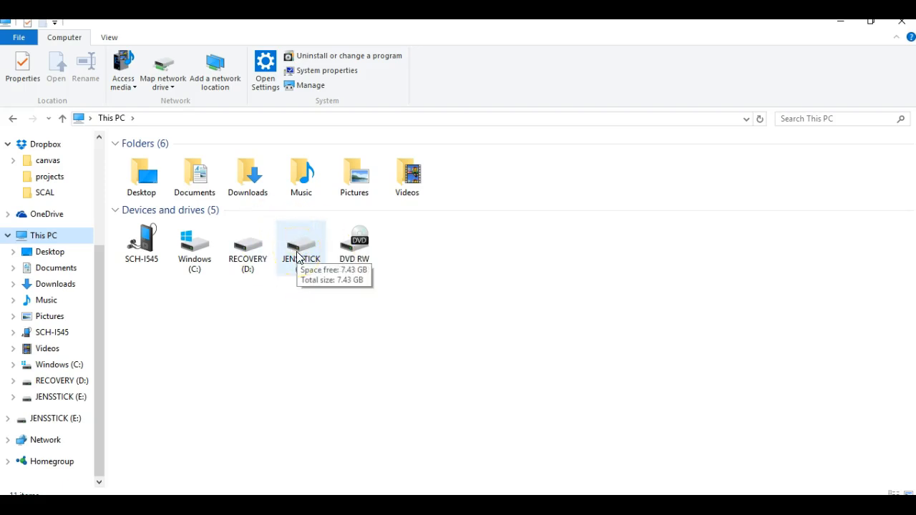
{"action": "right_click", "coordinate": [299, 257]}
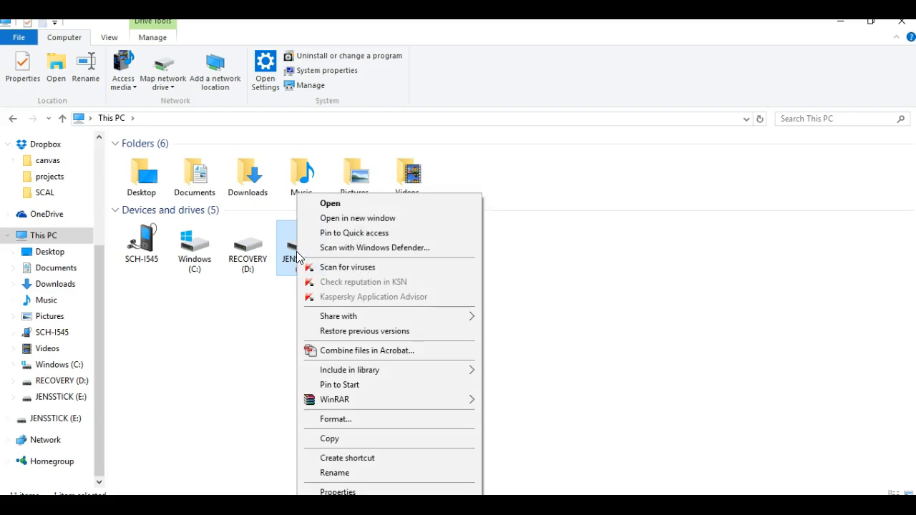
{"action": "left_click", "coordinate": [356, 464]}
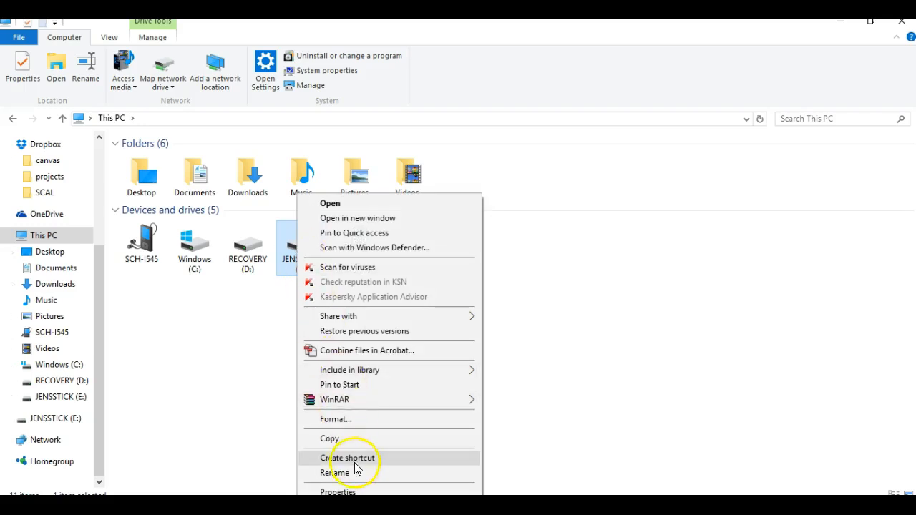
{"action": "left_click", "coordinate": [355, 474]}
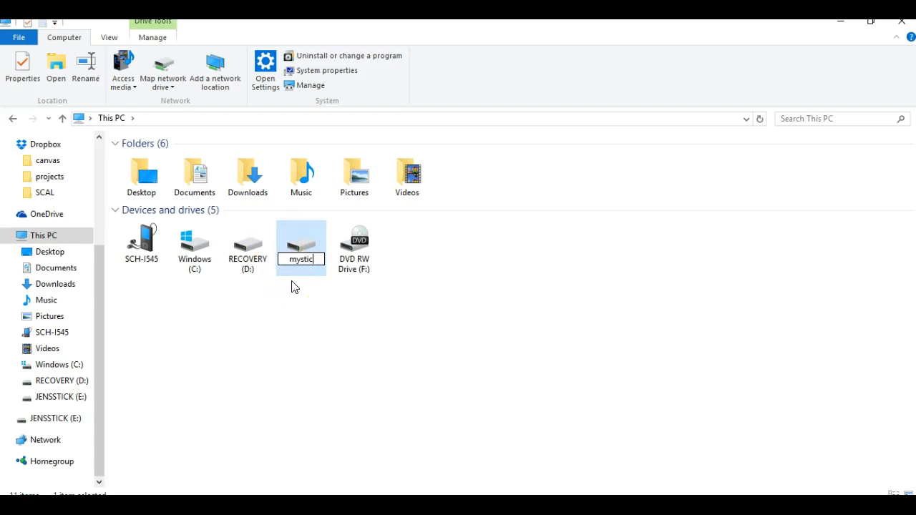
{"action": "key", "text": "Return"}
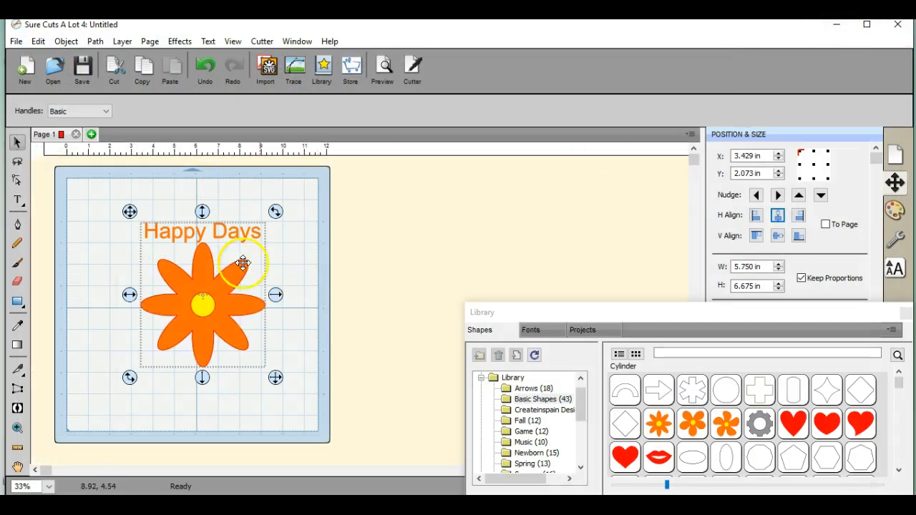
Step: Switch to Sure Cuts A Lot, start exporting the Happy Days flower design, and choose MYSTICK (E:) as the save location
{"action": "left_click", "coordinate": [16, 41]}
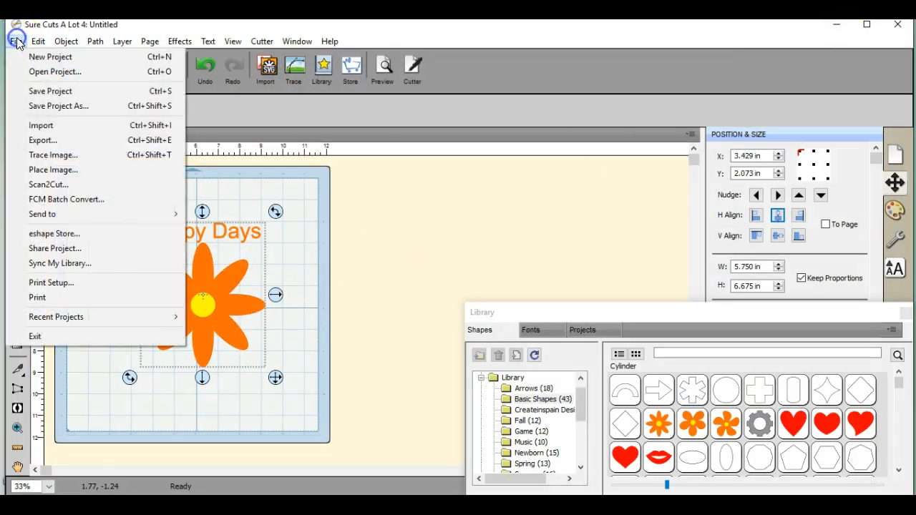
{"action": "left_click", "coordinate": [39, 141]}
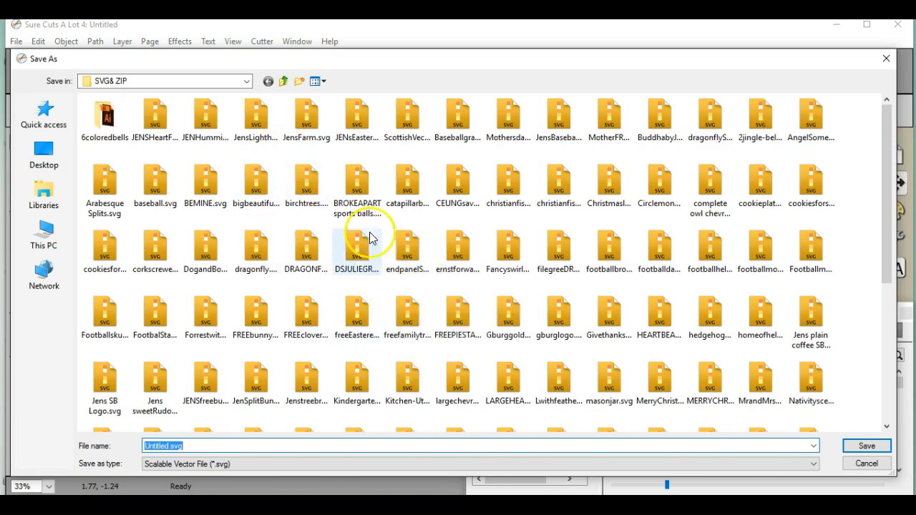
{"action": "left_click", "coordinate": [247, 82]}
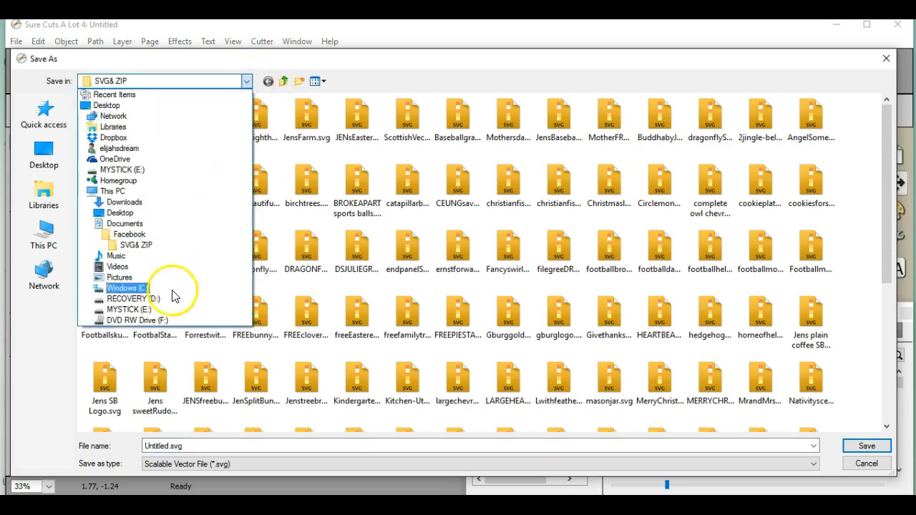
{"action": "left_click", "coordinate": [136, 310]}
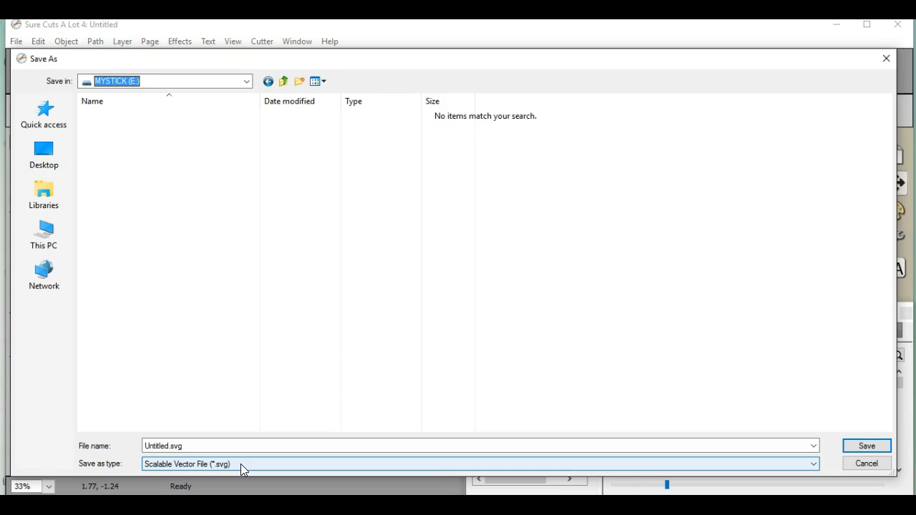
Step: Set the export format to FCM and save the design as TEST
{"action": "left_click", "coordinate": [240, 464]}
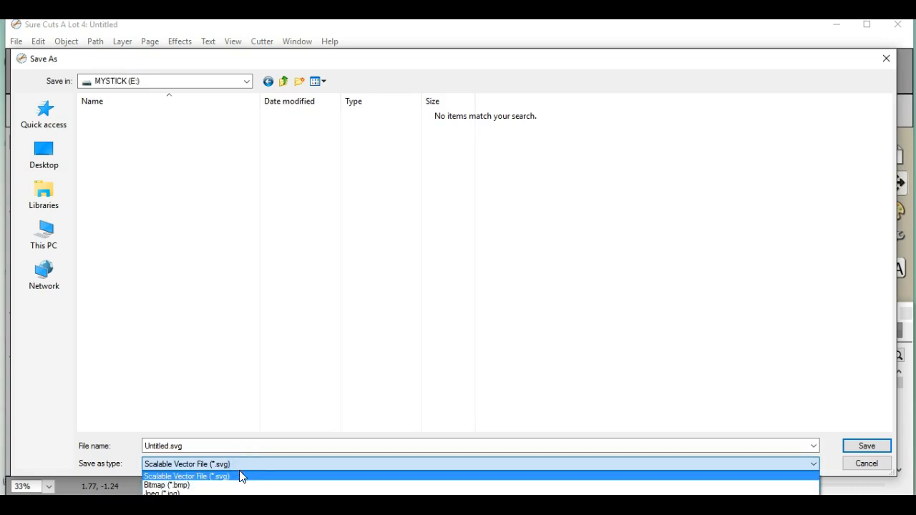
{"action": "left_click", "coordinate": [200, 511]}
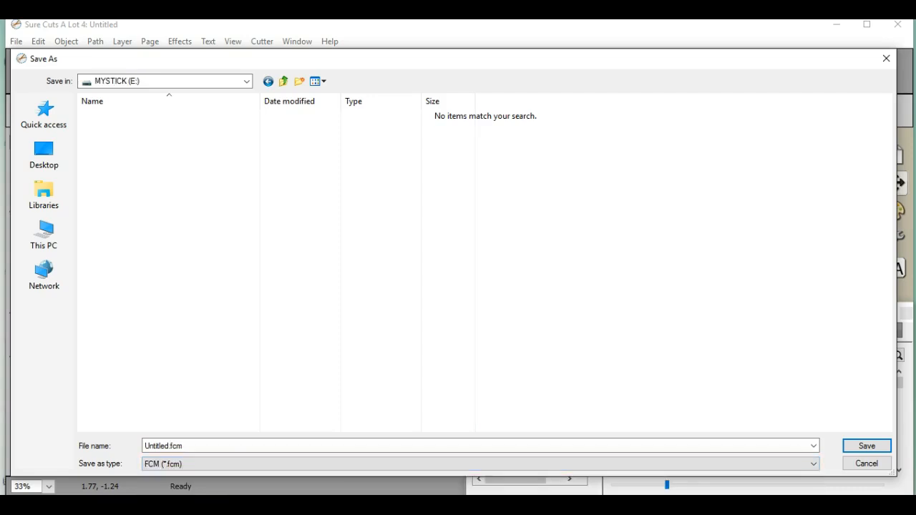
{"action": "double_click", "coordinate": [196, 447]}
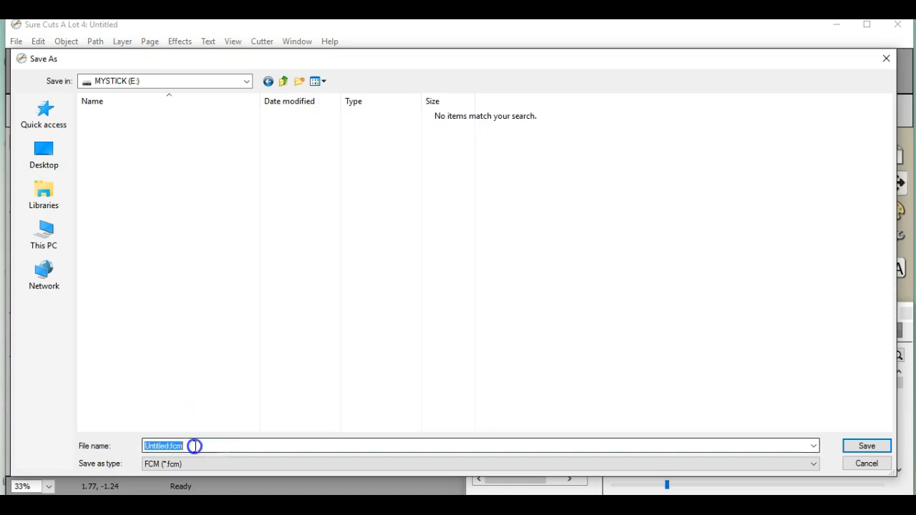
{"action": "type", "text": "TEST"}
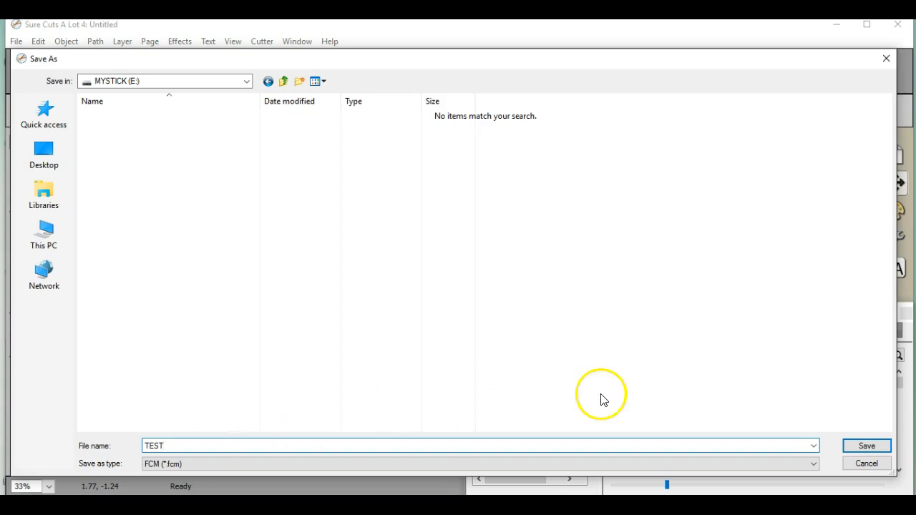
{"action": "left_click", "coordinate": [864, 446]}
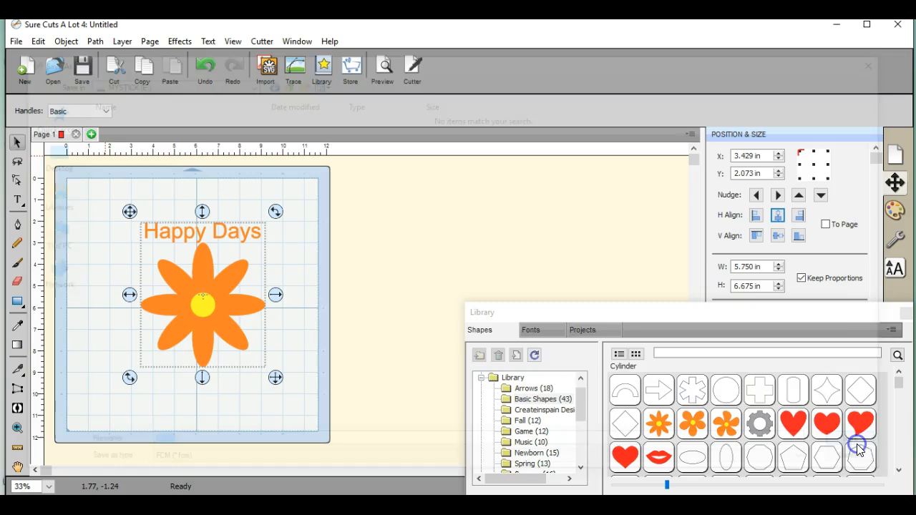
Step: Switch to ScanNCut Canvas, create a new project, and import TEST.fcm from the MYSTICK (E:) drive
{"action": "mouse_move", "coordinate": [346, 505]}
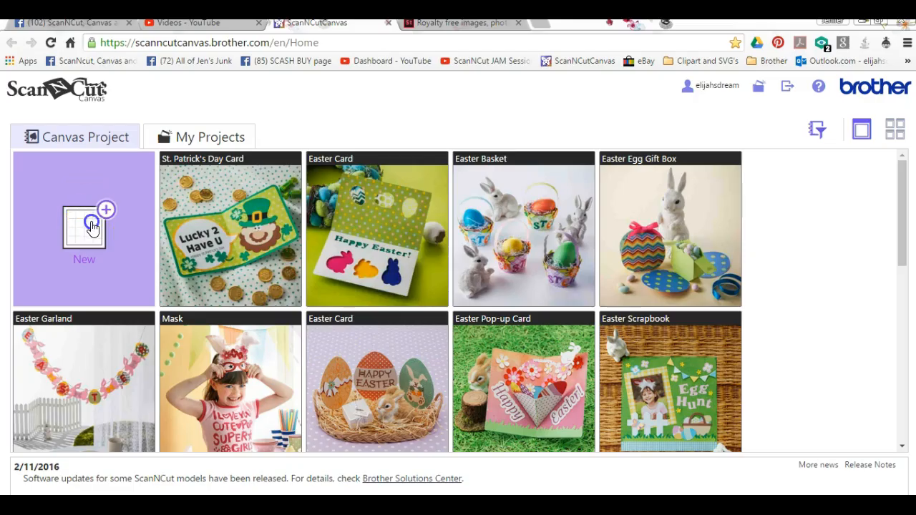
{"action": "left_click", "coordinate": [92, 227]}
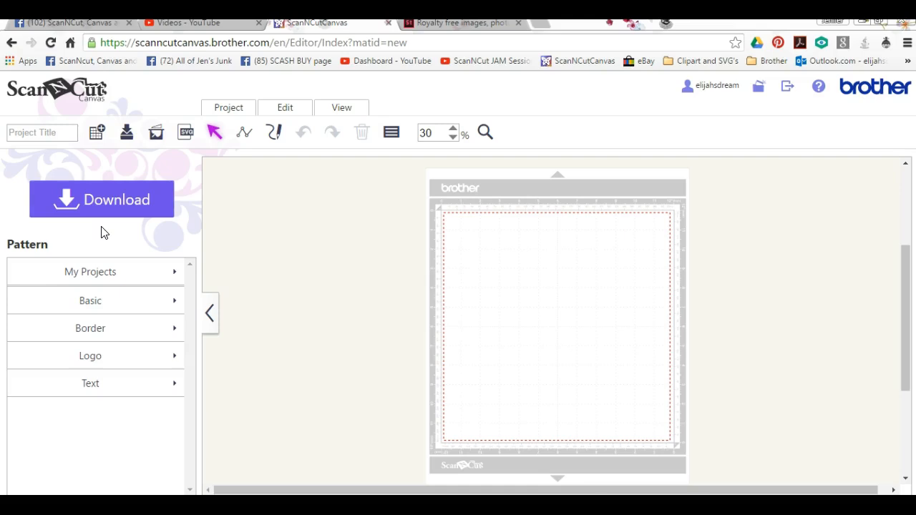
{"action": "left_click", "coordinate": [186, 135]}
{"action": "left_click", "coordinate": [348, 265]}
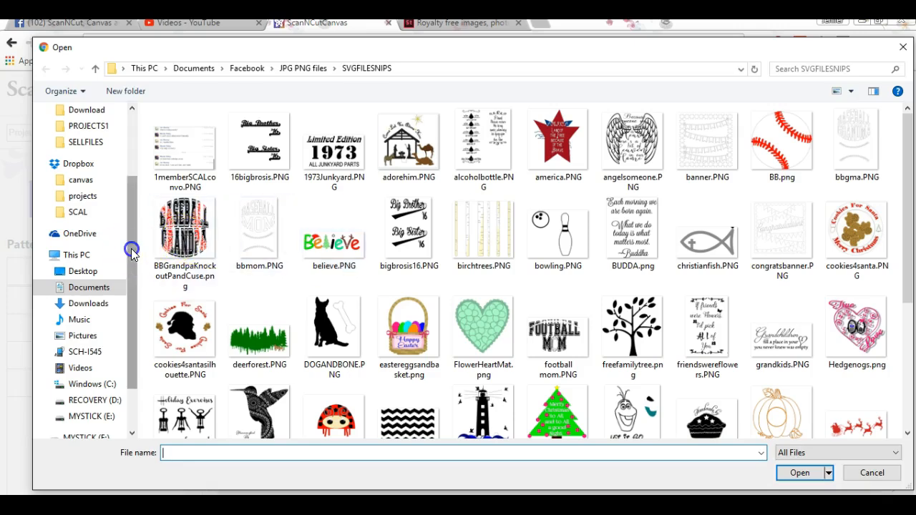
{"action": "scroll", "coordinate": [132, 254], "scroll_direction": "down", "scroll_amount": 2}
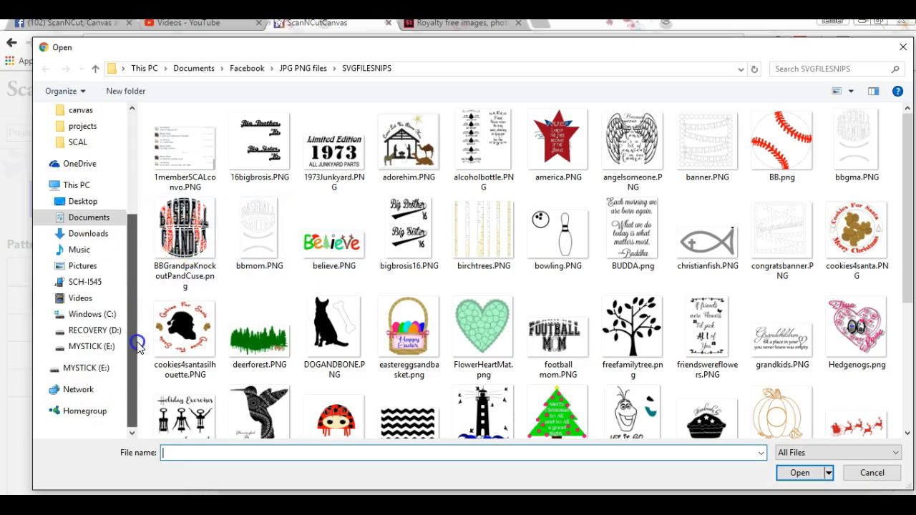
{"action": "left_click", "coordinate": [91, 348]}
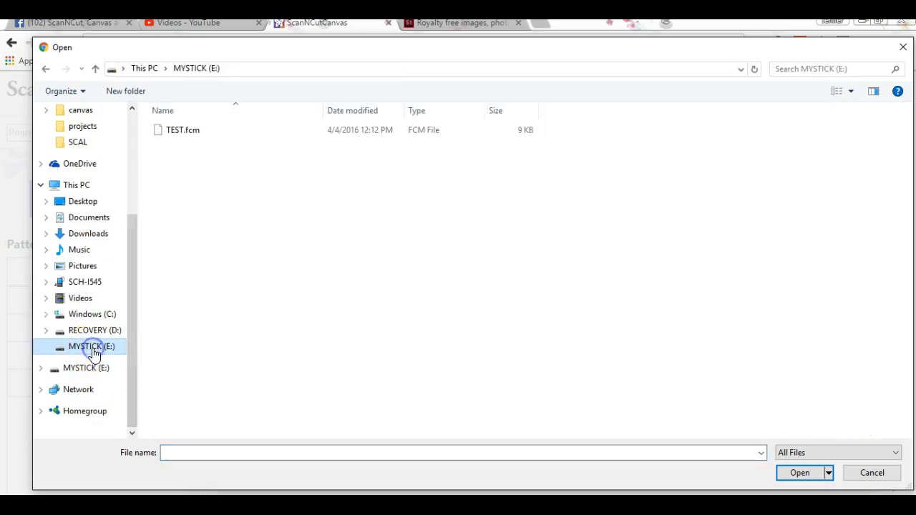
{"action": "double_click", "coordinate": [192, 130]}
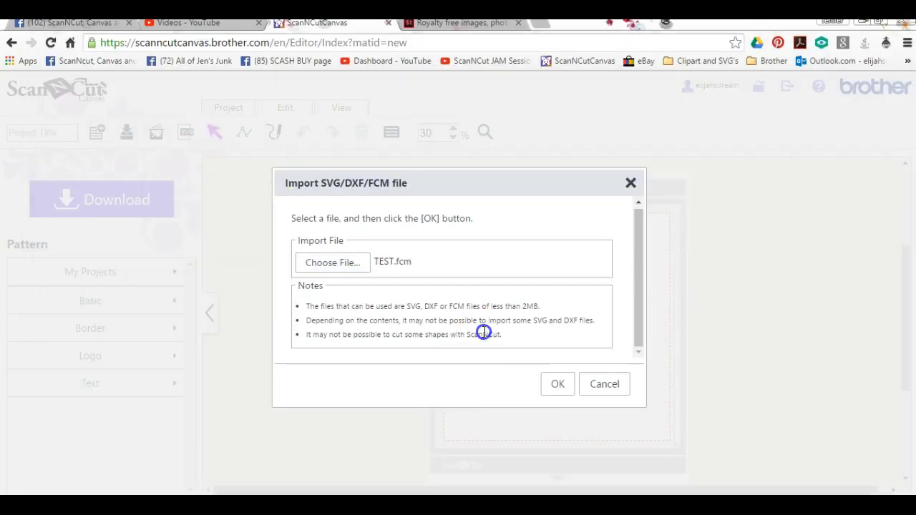
{"action": "left_click", "coordinate": [562, 385]}
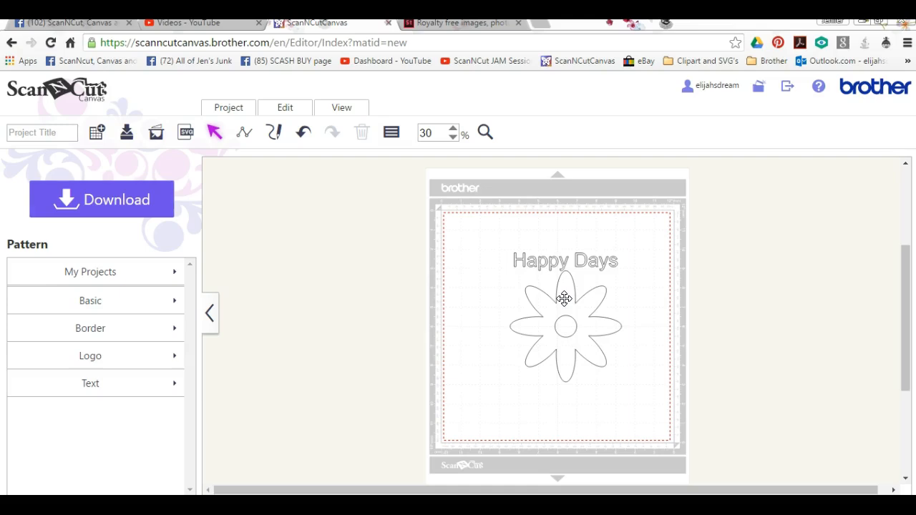
Step: Switch back to Sure Cuts A Lot and export the design again as an FCM file named TEST on MYSTICK (E:), replacing the existing file
{"action": "left_click", "coordinate": [378, 502]}
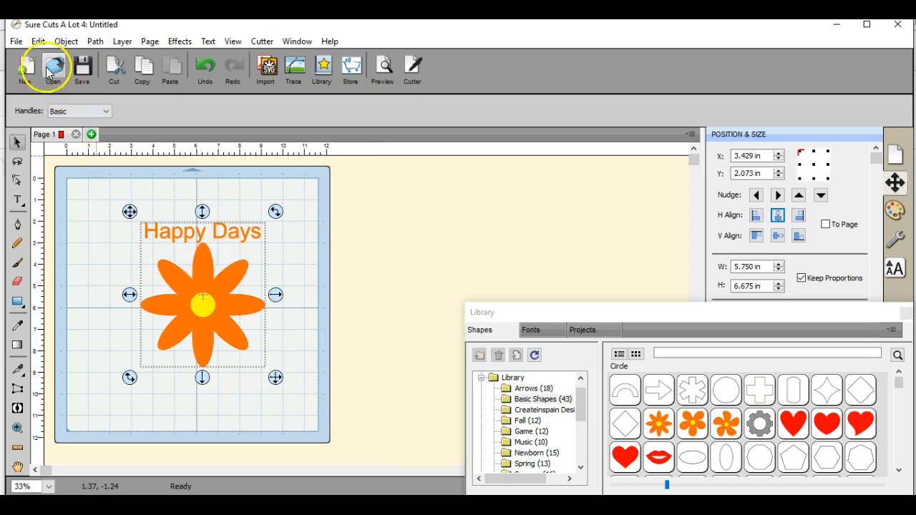
{"action": "left_click", "coordinate": [16, 43]}
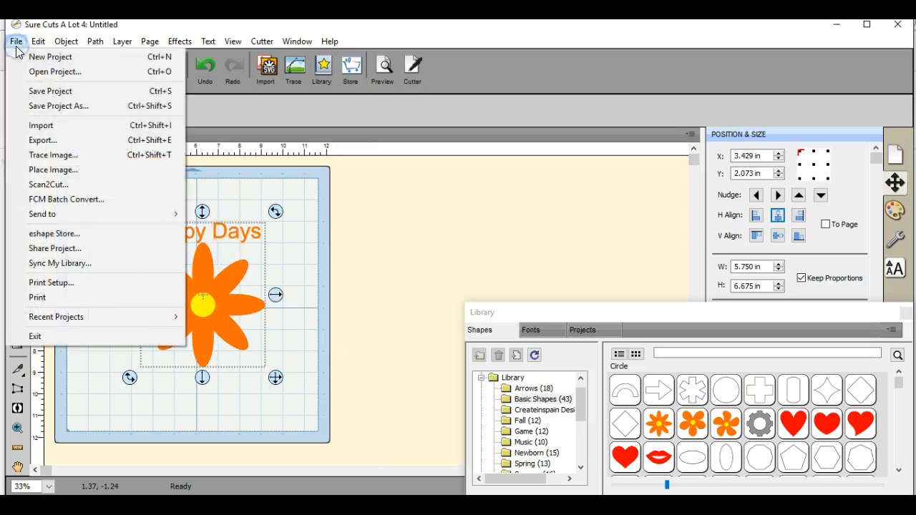
{"action": "left_click", "coordinate": [53, 149]}
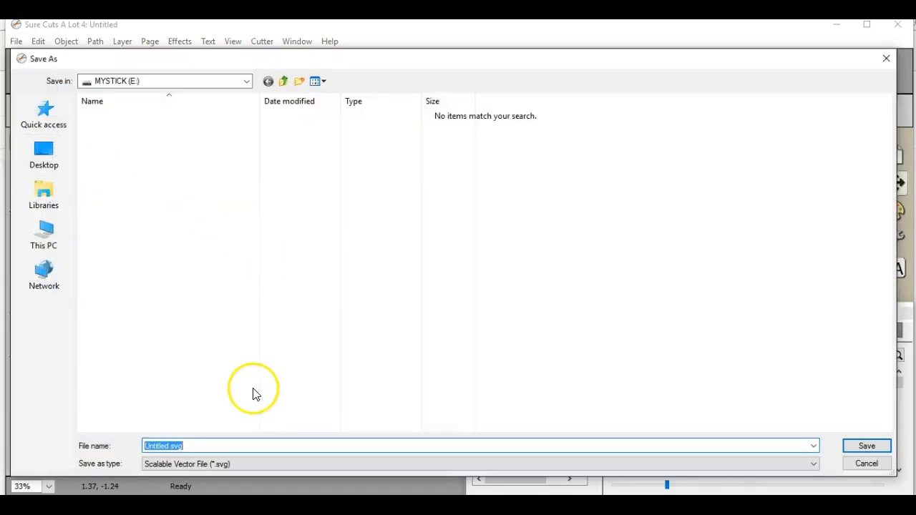
{"action": "left_click", "coordinate": [255, 465]}
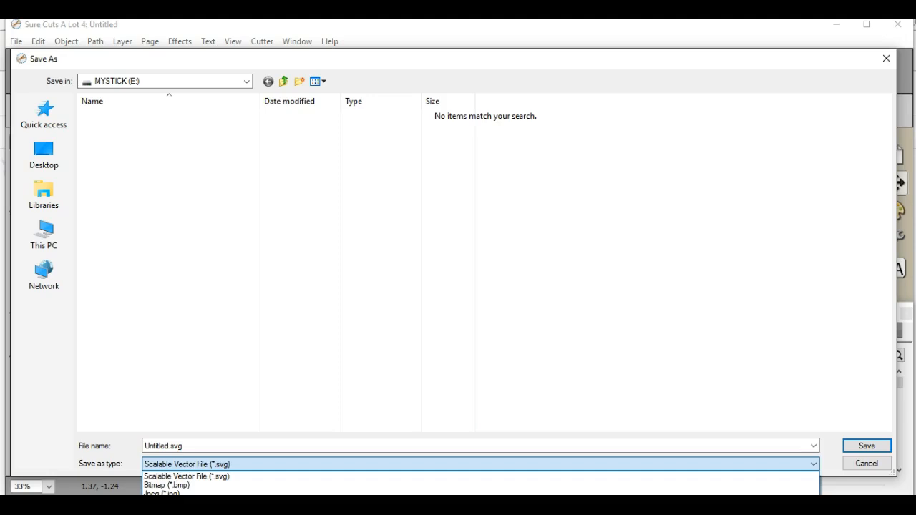
{"action": "left_click", "coordinate": [215, 511]}
{"action": "double_click", "coordinate": [212, 445]}
{"action": "type", "text": "TEST"}
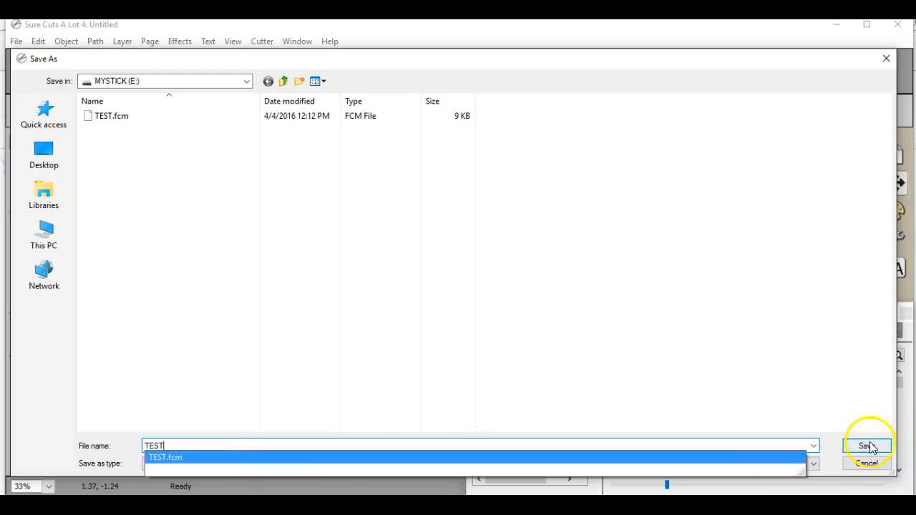
{"action": "key", "text": "Return"}
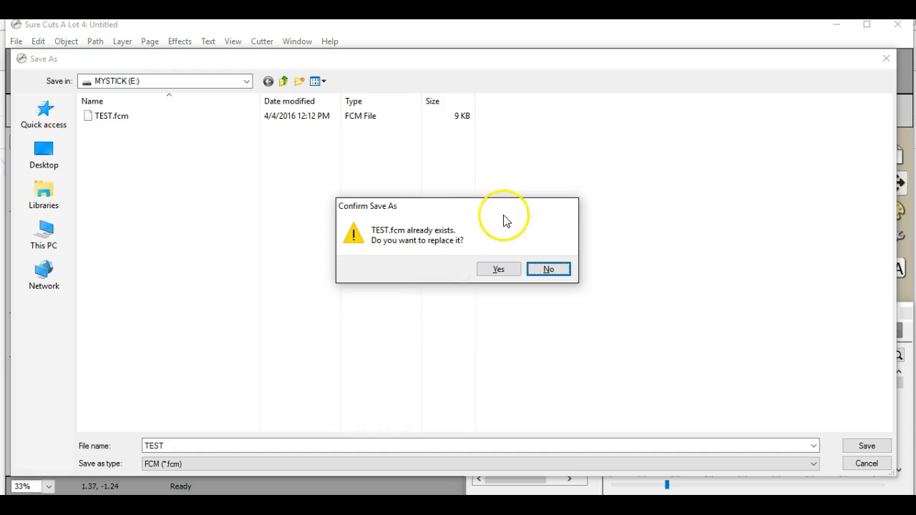
{"action": "left_click", "coordinate": [498, 269]}
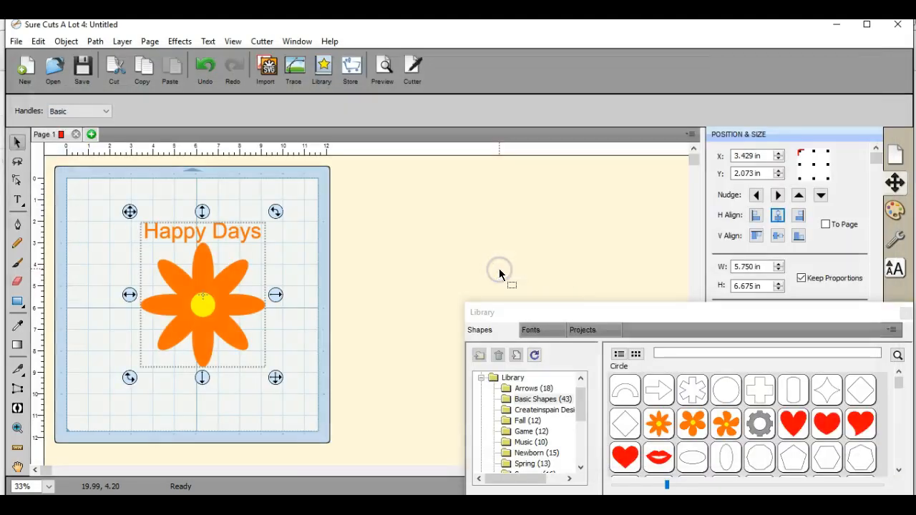
Step: Deselect the Happy Days flower design and select the text and flower together again
{"action": "right_click", "coordinate": [203, 258]}
{"action": "left_click", "coordinate": [98, 170]}
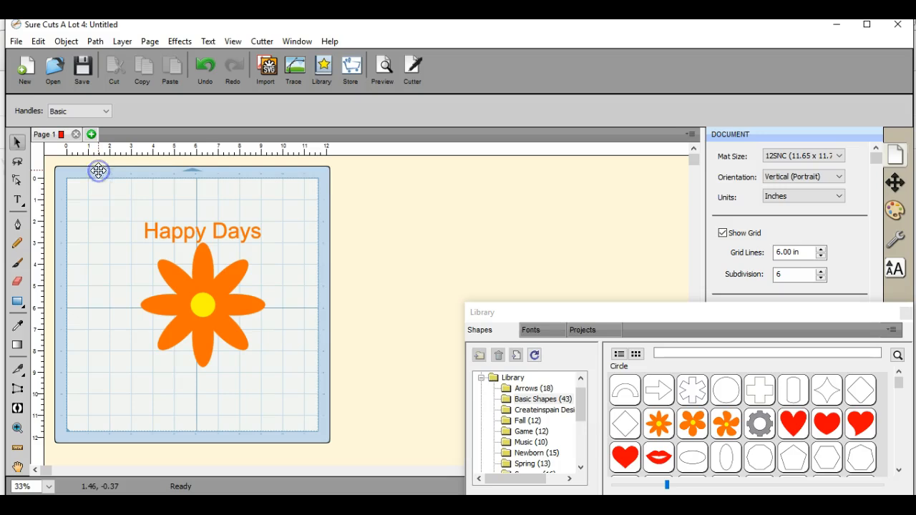
{"action": "left_click_drag", "start_coordinate": [130, 217], "coordinate": [282, 377]}
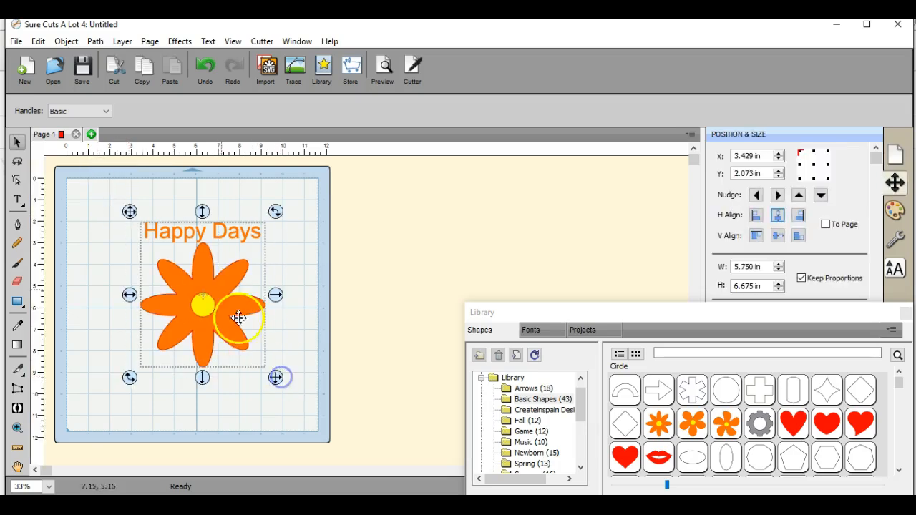
Step: Export the Happy Days flower design as a Scalable Vector File named TESTSVG on MYSTICK (E:)
{"action": "left_click", "coordinate": [16, 40]}
{"action": "left_click", "coordinate": [55, 143]}
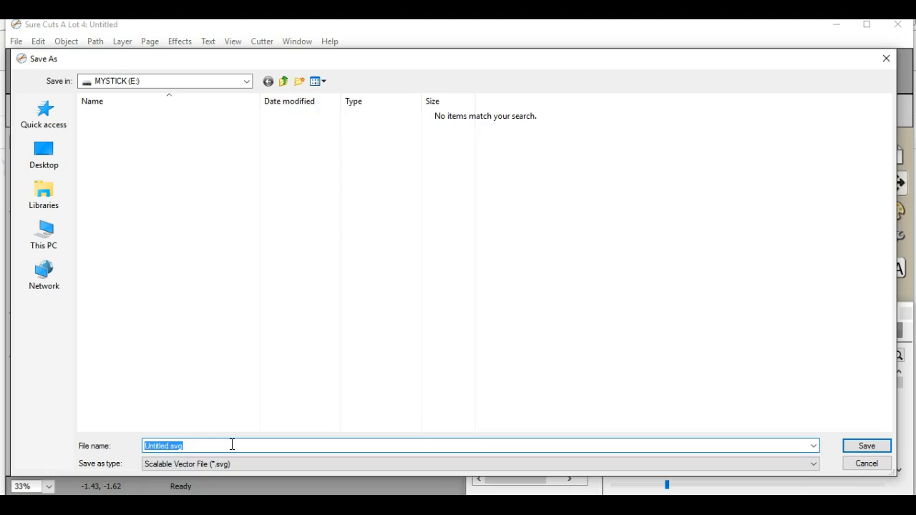
{"action": "type", "text": "TEST"}
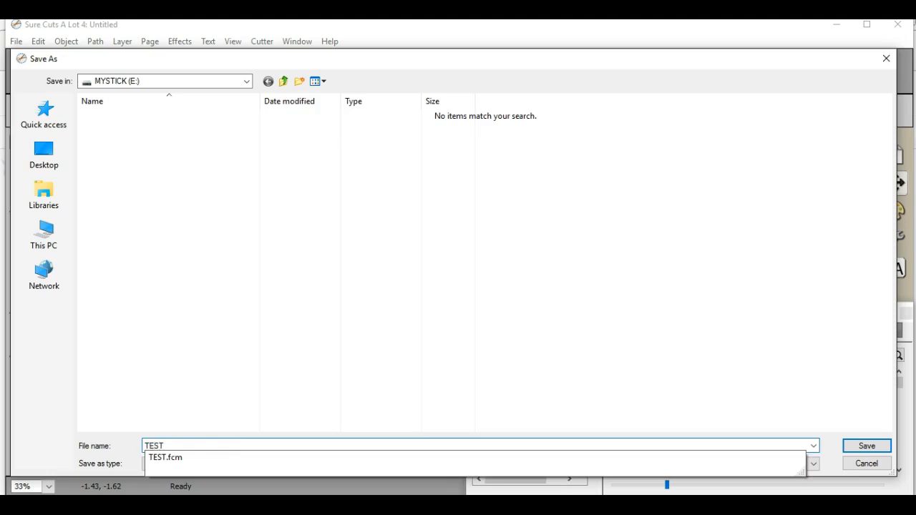
{"action": "type", "text": "SVG"}
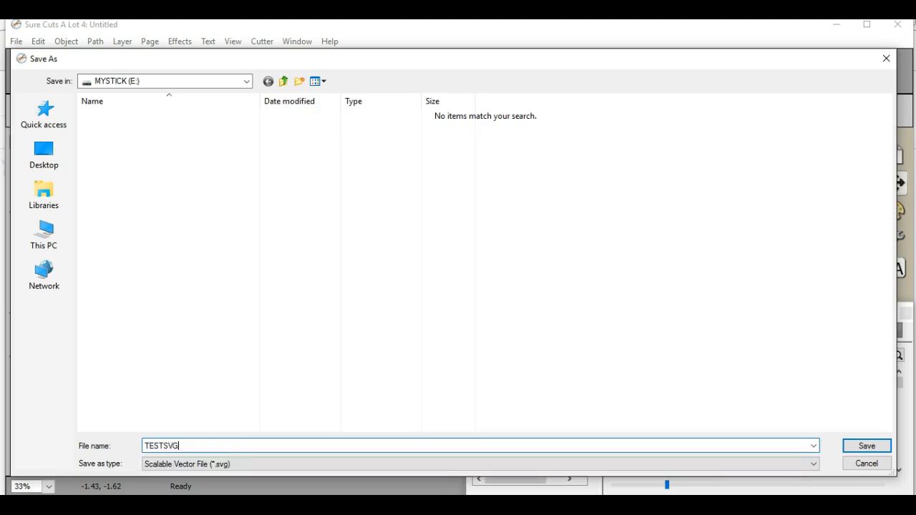
{"action": "key", "text": "Return"}
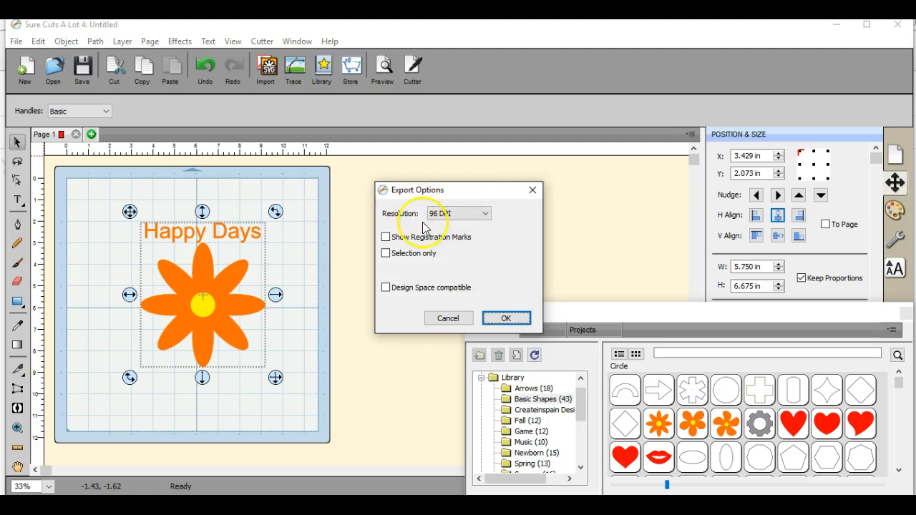
Step: Set the SVG export resolution to 96 DPI, limit the export to the selection only, and accept the options
{"action": "left_click", "coordinate": [485, 214]}
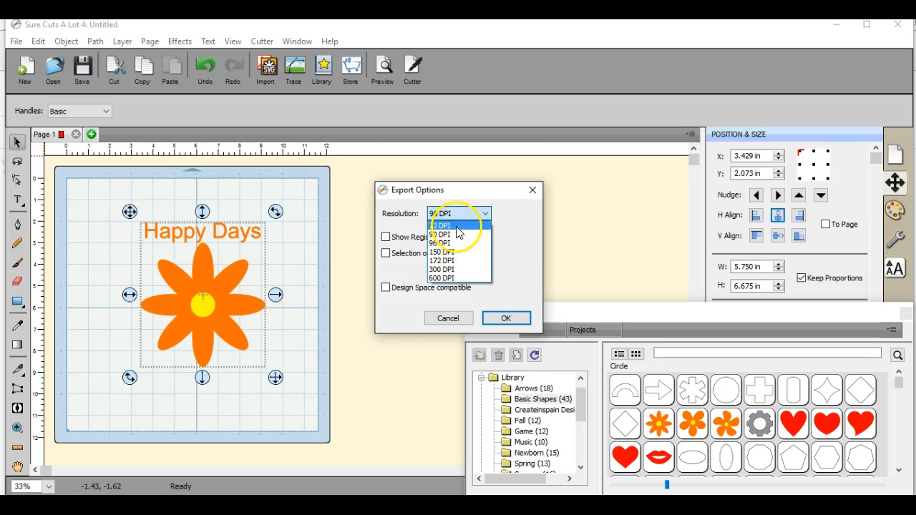
{"action": "left_click", "coordinate": [461, 251]}
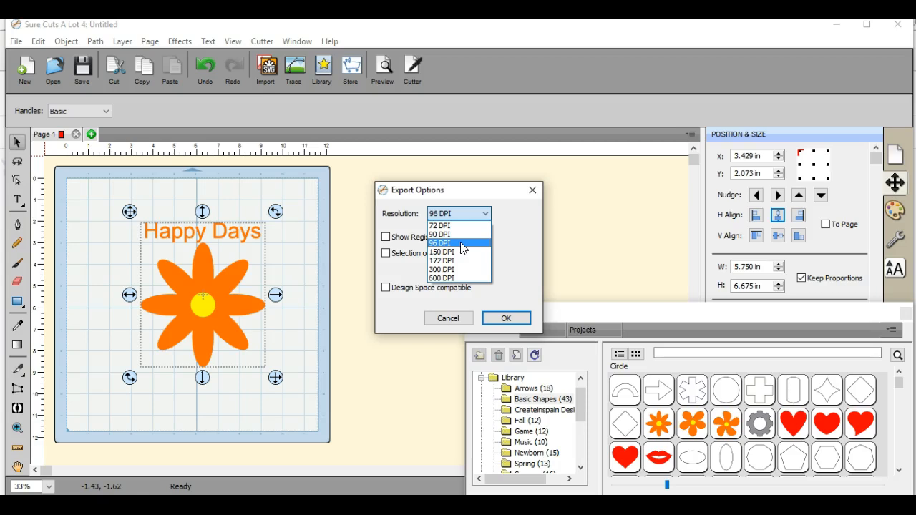
{"action": "left_click", "coordinate": [462, 246]}
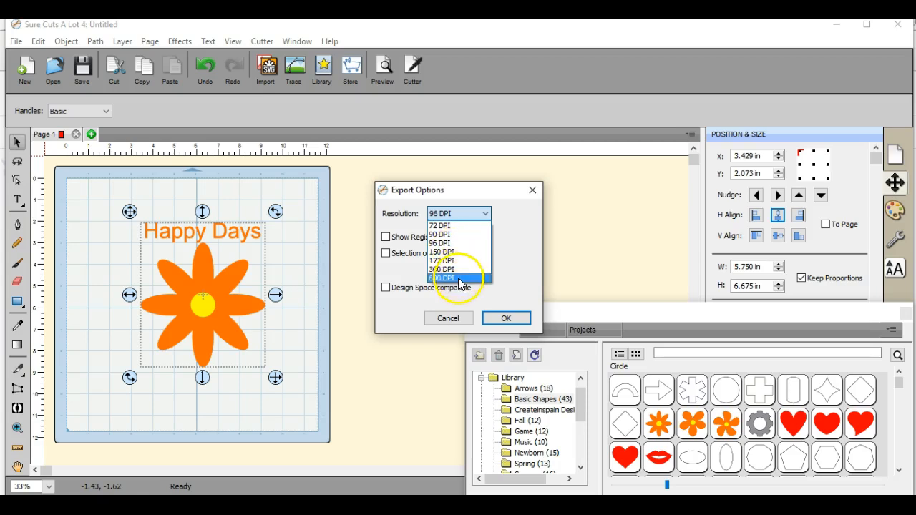
{"action": "left_click", "coordinate": [458, 244]}
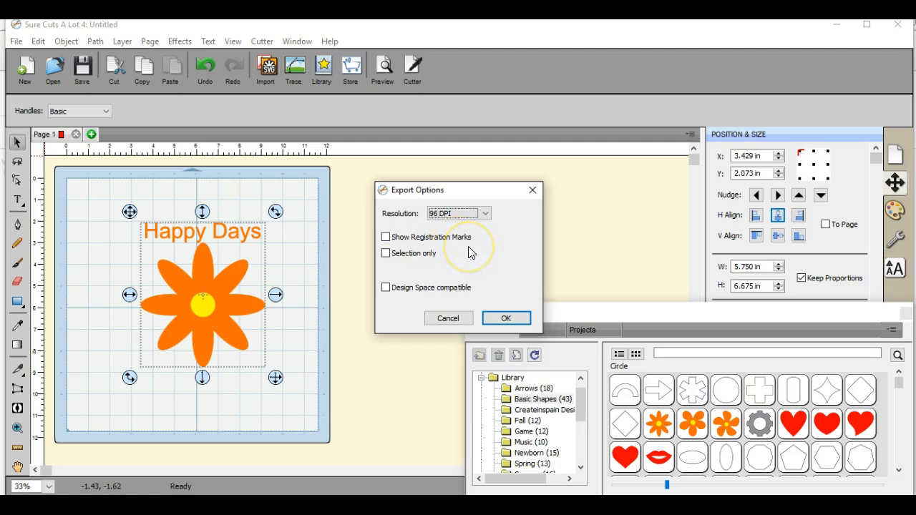
{"action": "left_click", "coordinate": [387, 253]}
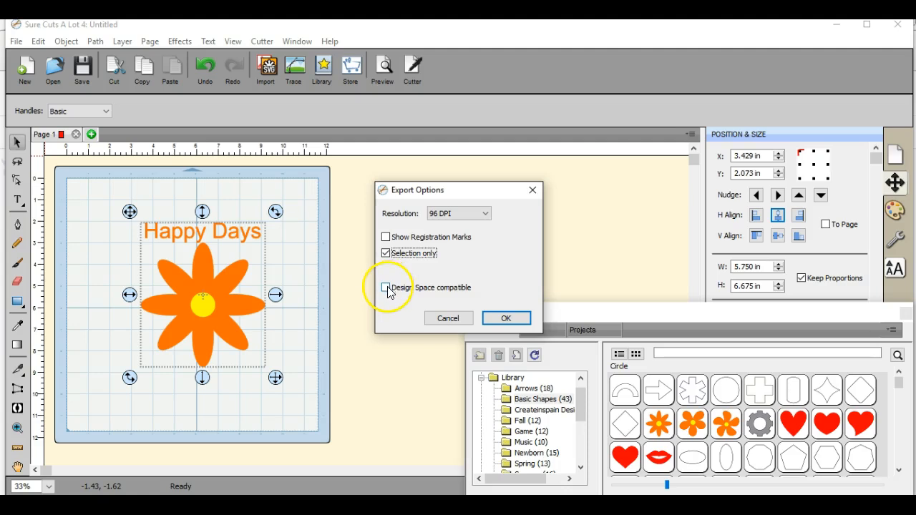
{"action": "left_click", "coordinate": [386, 254]}
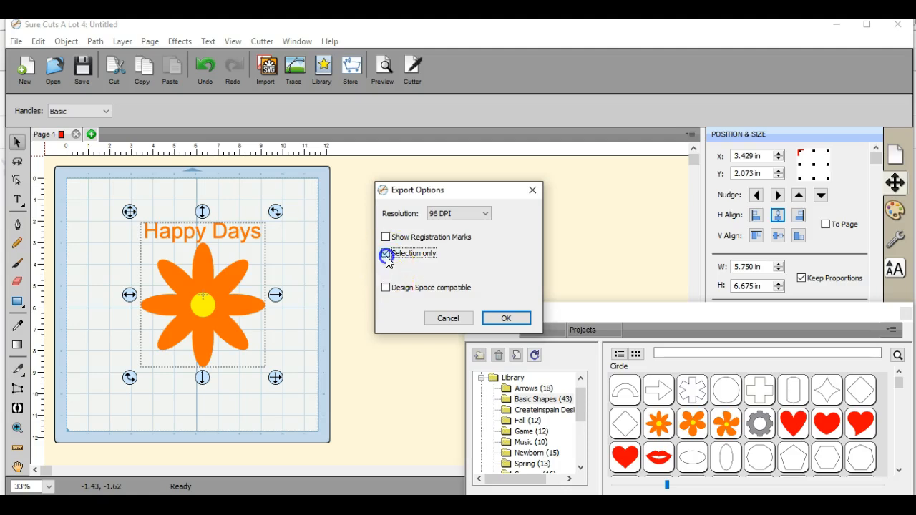
{"action": "left_click", "coordinate": [507, 319]}
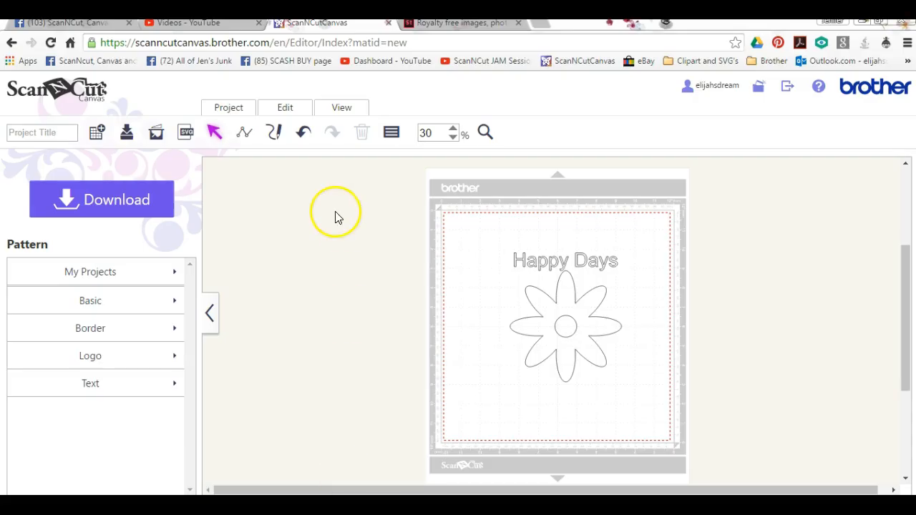
Step: In ScanNCut Canvas, delete the existing Happy Days outlines from the mat and import TESTSVG.svg from MYSTICK (E:)
{"action": "left_click_drag", "start_coordinate": [494, 245], "coordinate": [654, 460]}
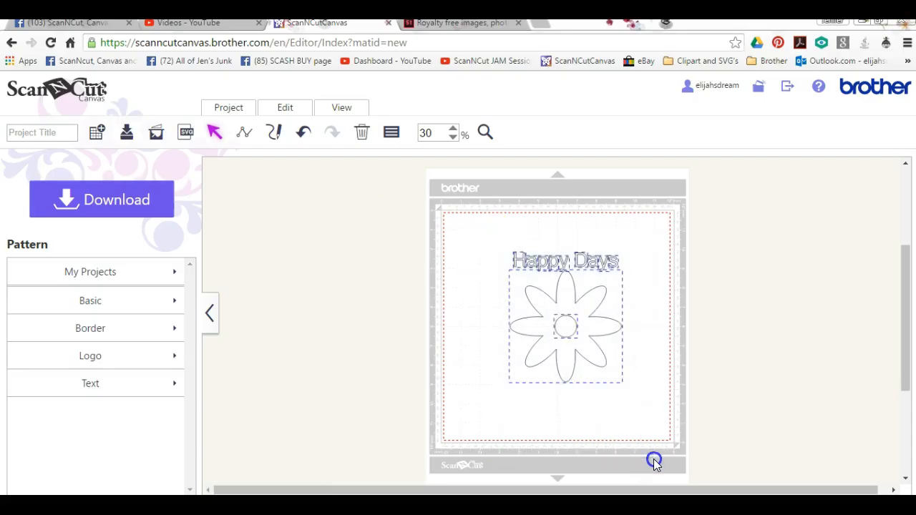
{"action": "left_click", "coordinate": [360, 133]}
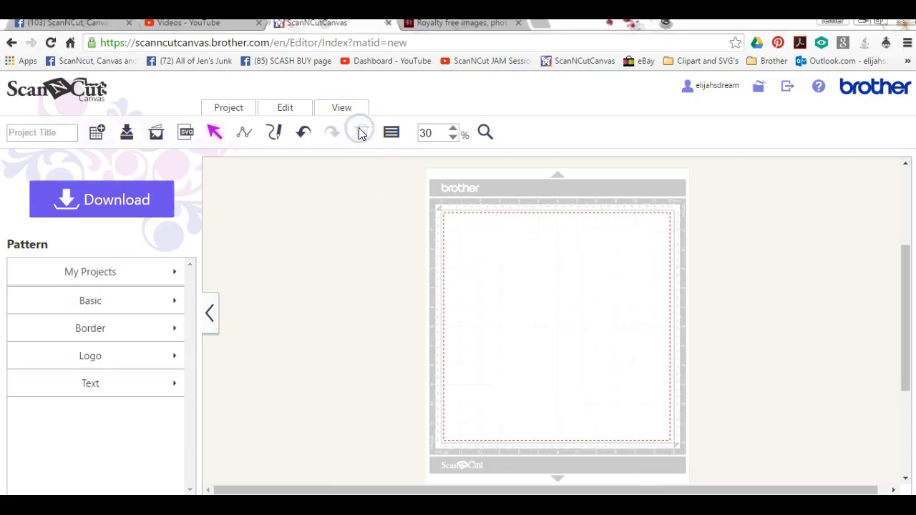
{"action": "left_click", "coordinate": [187, 143]}
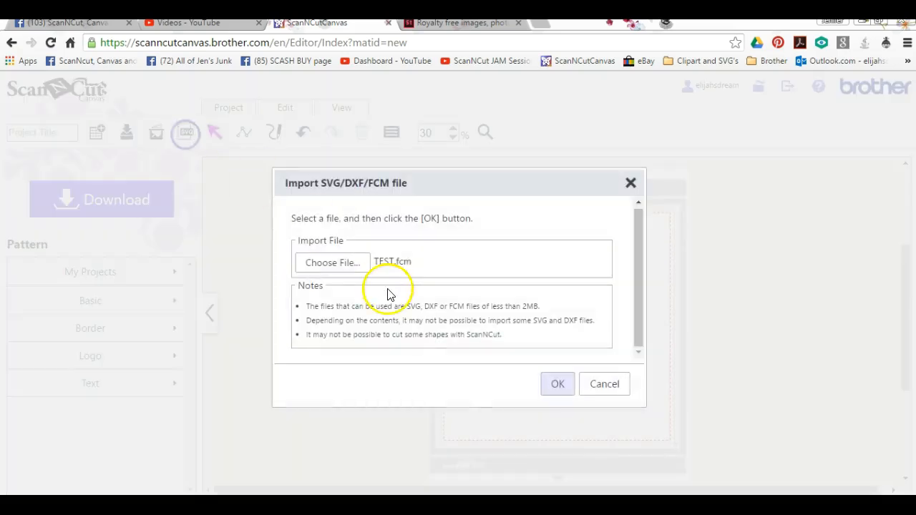
{"action": "left_click", "coordinate": [333, 262]}
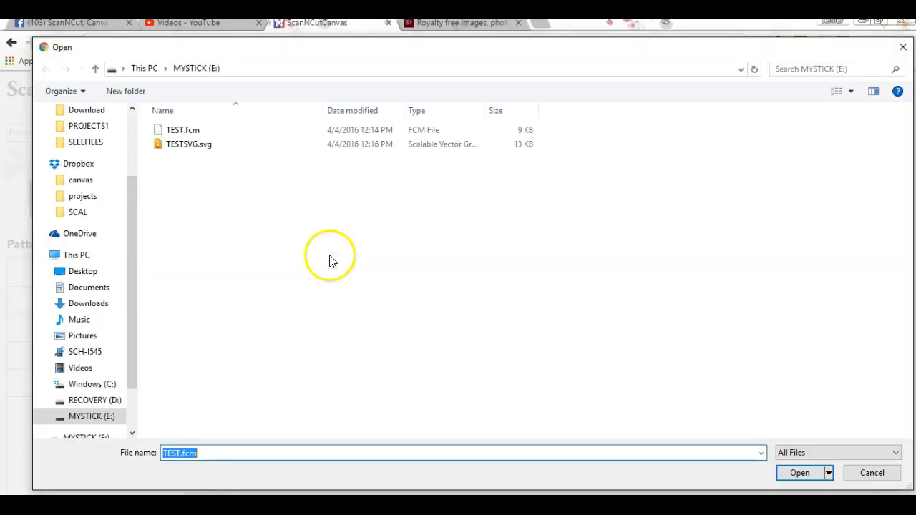
{"action": "double_click", "coordinate": [211, 148]}
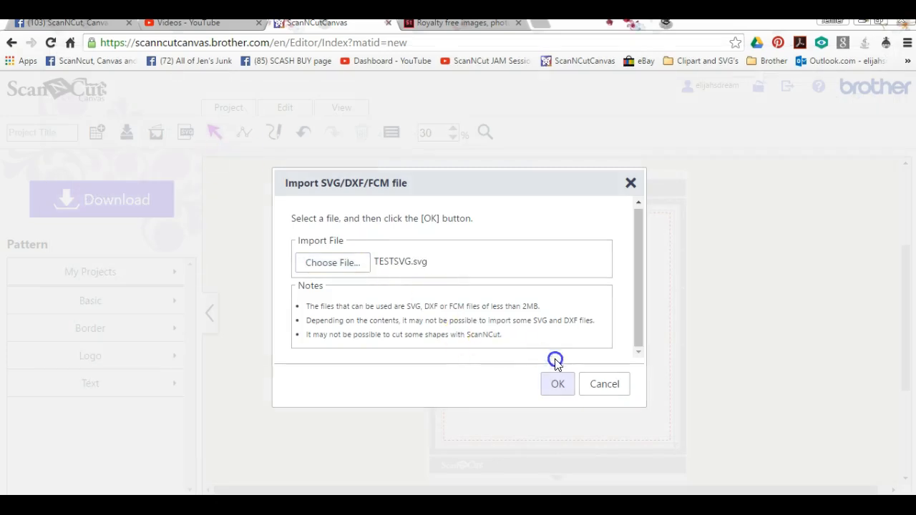
{"action": "left_click", "coordinate": [556, 384]}
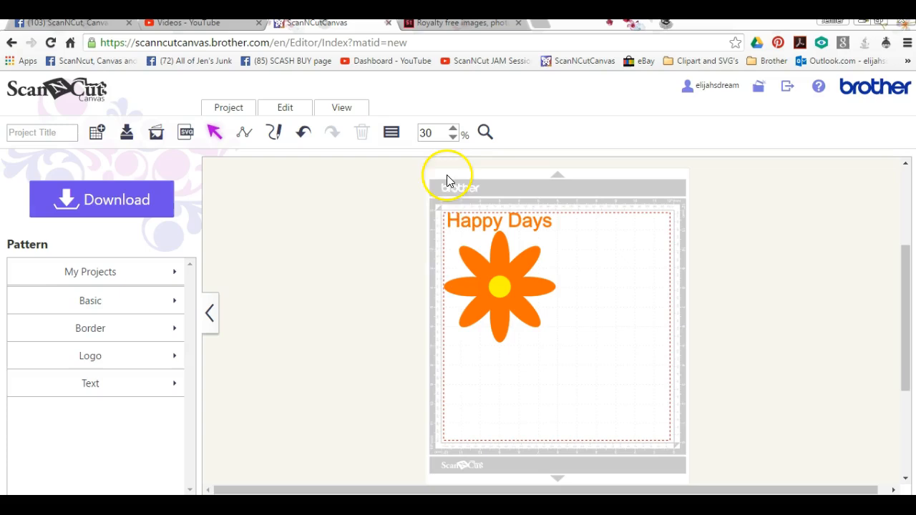
Step: Delete the imported orange Happy Days flower design from the mat and switch back to Sure Cuts A Lot
{"action": "left_click_drag", "start_coordinate": [442, 213], "coordinate": [565, 351]}
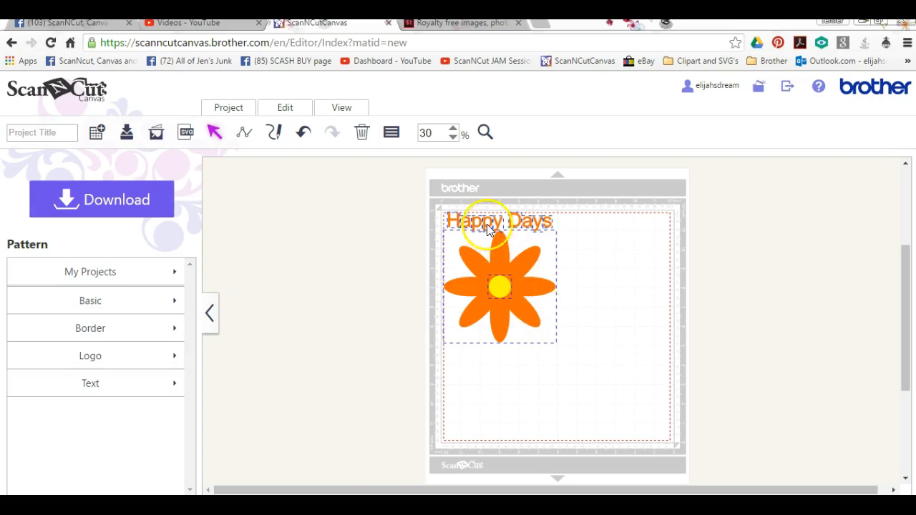
{"action": "left_click", "coordinate": [361, 134]}
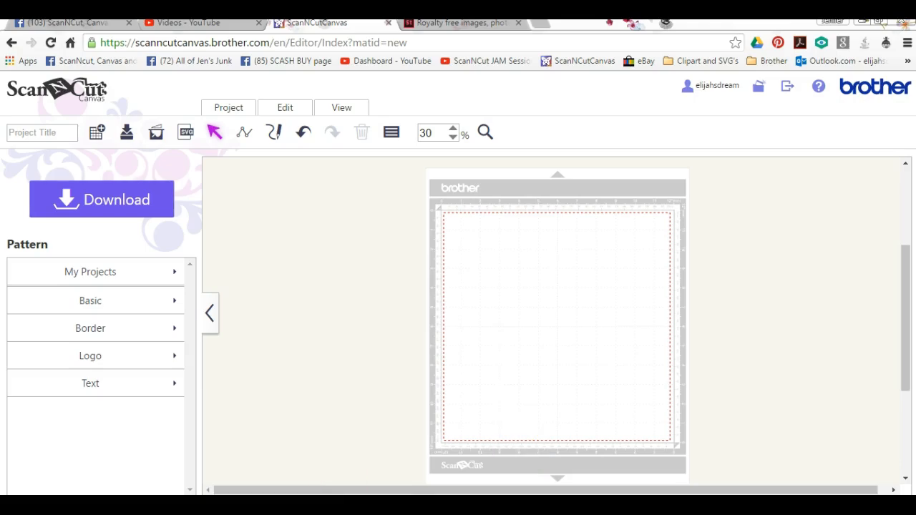
{"action": "left_click", "coordinate": [347, 506]}
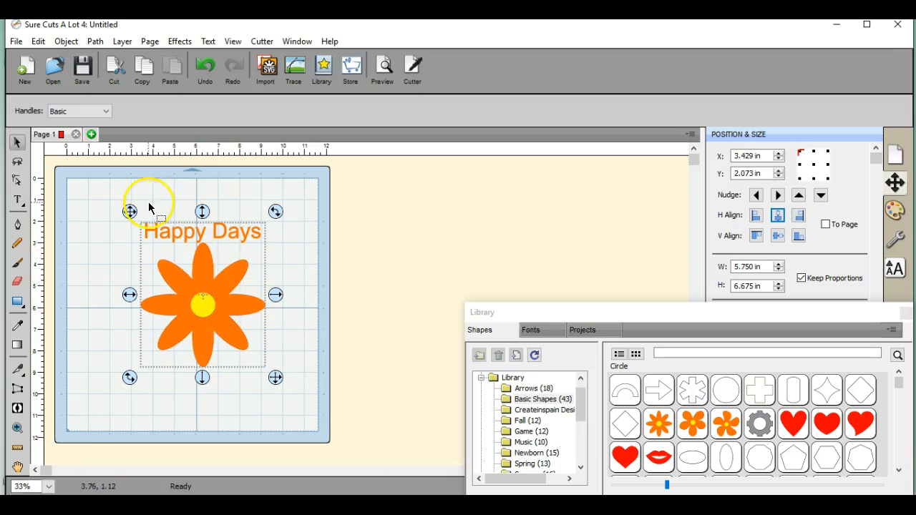
{"action": "left_click", "coordinate": [16, 41]}
{"action": "left_click", "coordinate": [34, 140]}
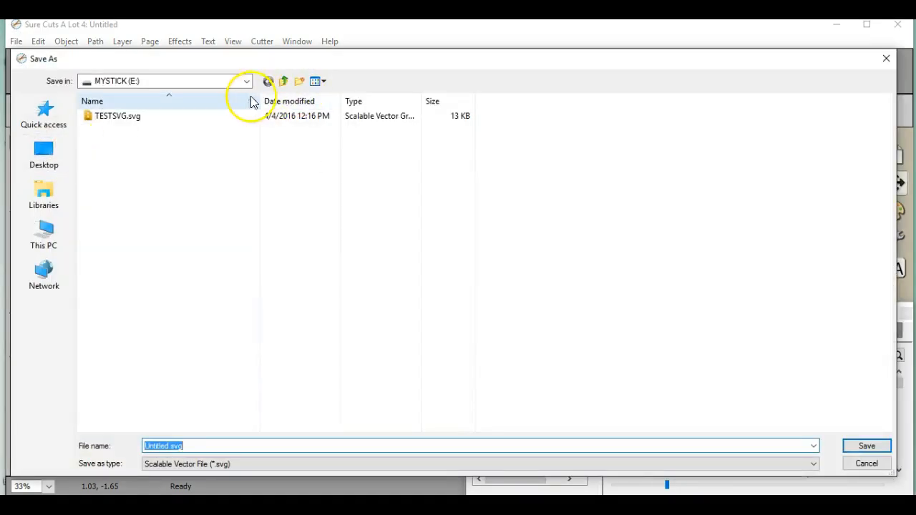
{"action": "left_click", "coordinate": [886, 59]}
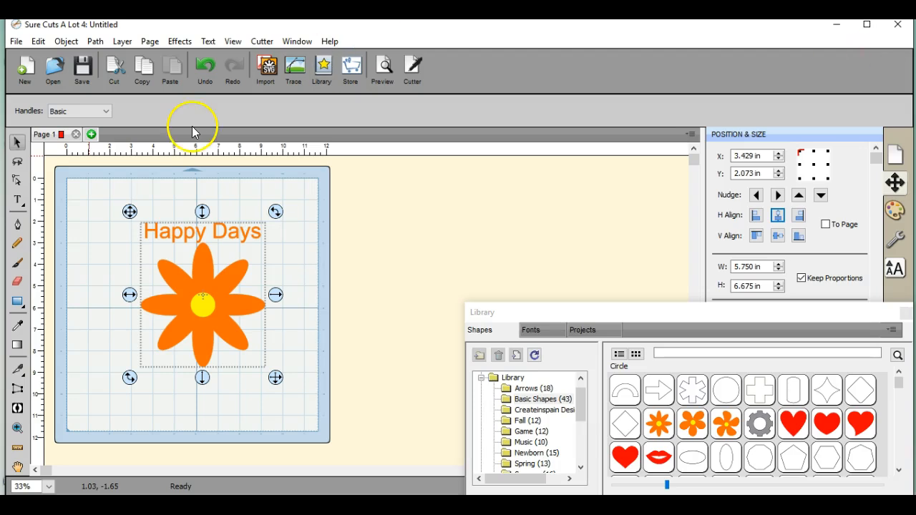
Step: Add five more pages, Page 2 through Page 6, with their default names and colors
{"action": "left_click", "coordinate": [91, 135]}
{"action": "key", "text": "Return"}
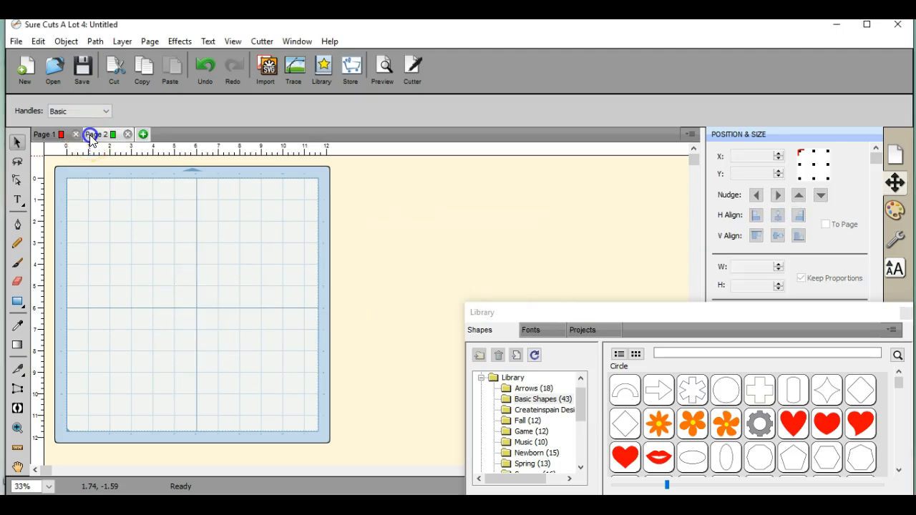
{"action": "left_click", "coordinate": [147, 135]}
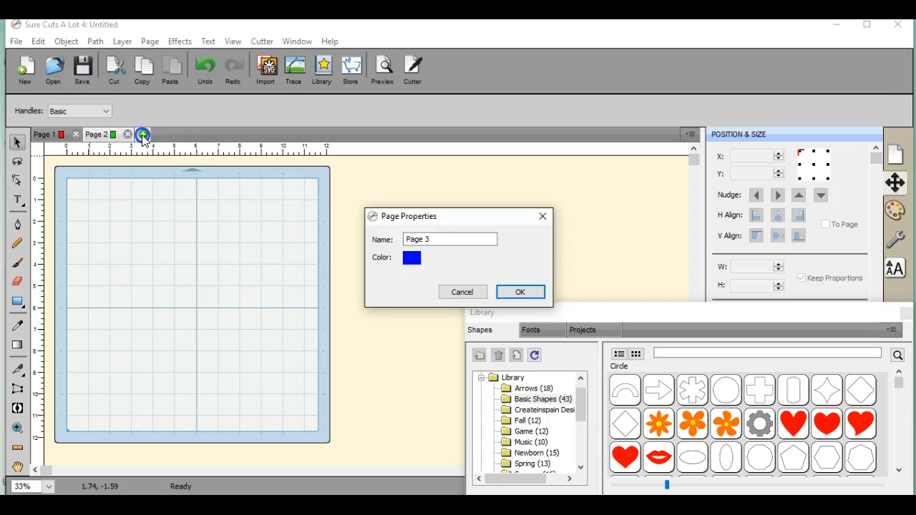
{"action": "key", "text": "Return"}
{"action": "left_click", "coordinate": [196, 136]}
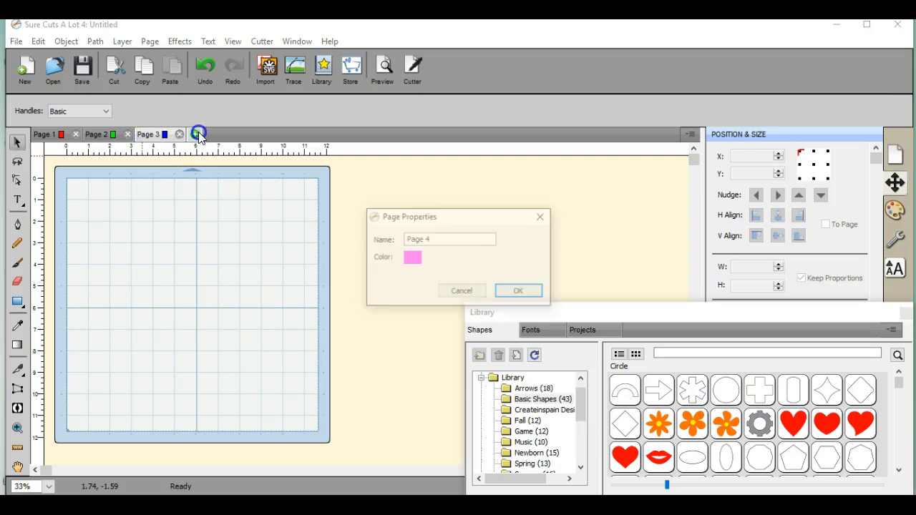
{"action": "key", "text": "Return"}
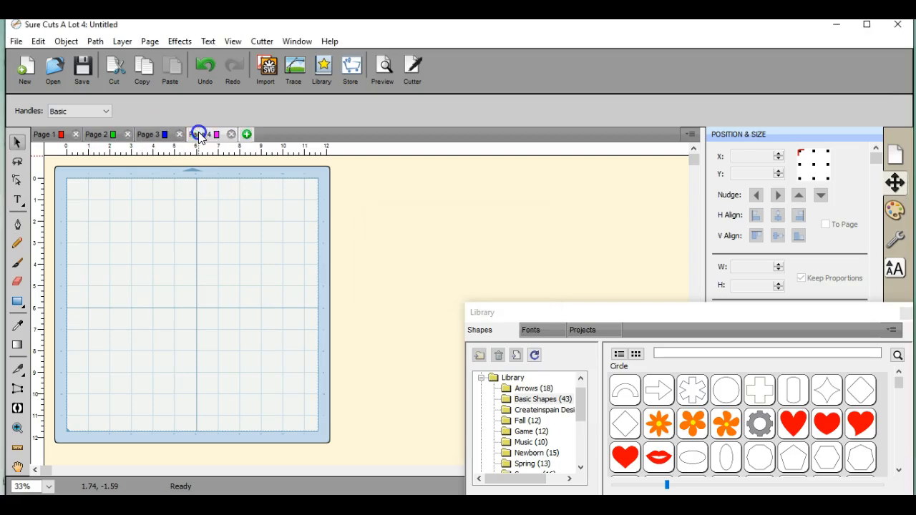
{"action": "left_click", "coordinate": [247, 136]}
{"action": "key", "text": "Return"}
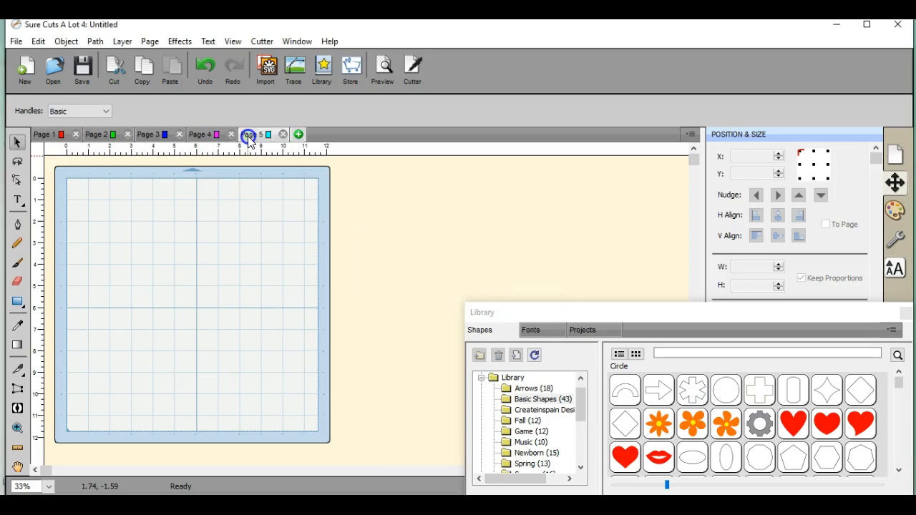
{"action": "left_click", "coordinate": [299, 135]}
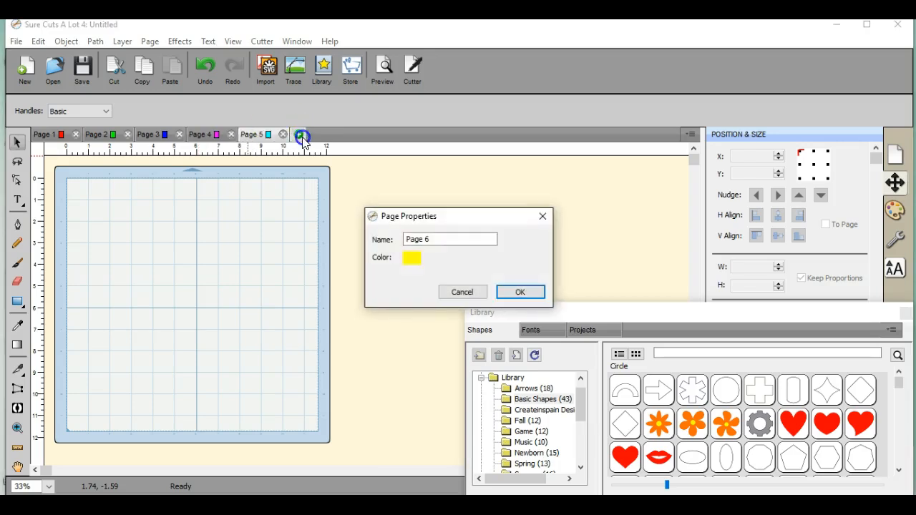
{"action": "key", "text": "Return"}
Step: Import HappyCake.svg from Documents > MYSCRAPCHICK > HappyCake > SVG onto Page 6 and place it near the mat's upper-left corner
{"action": "left_click", "coordinate": [270, 73]}
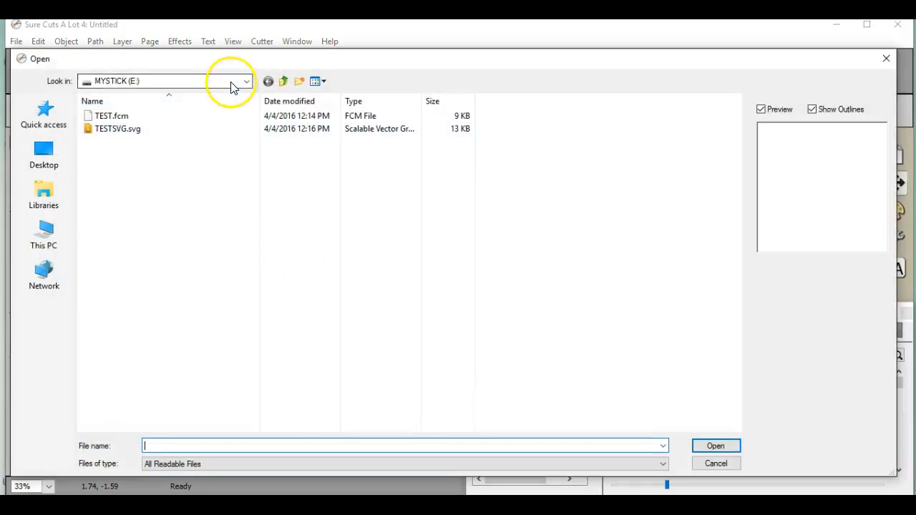
{"action": "left_click", "coordinate": [248, 83]}
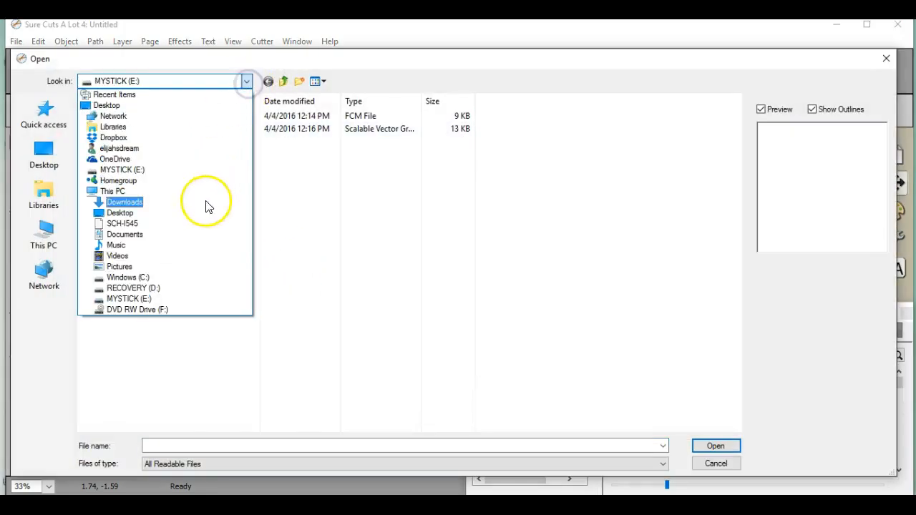
{"action": "left_click", "coordinate": [204, 236]}
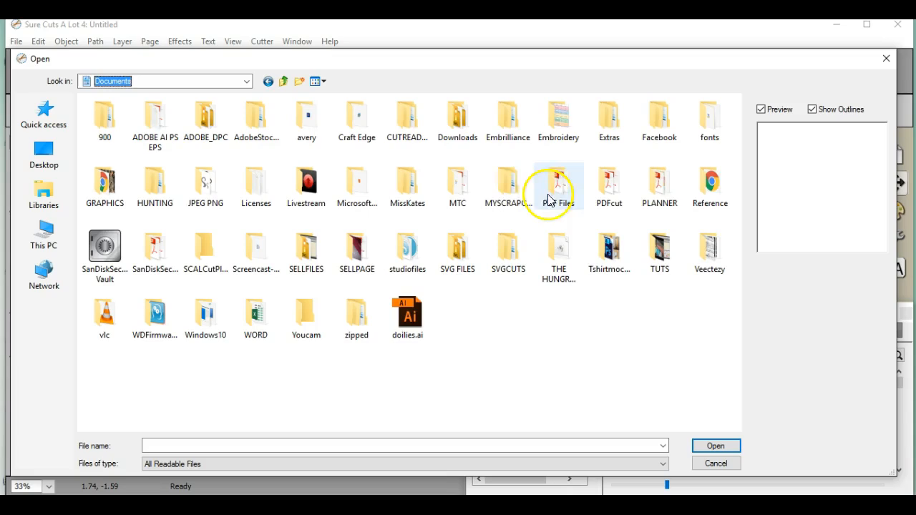
{"action": "double_click", "coordinate": [509, 188]}
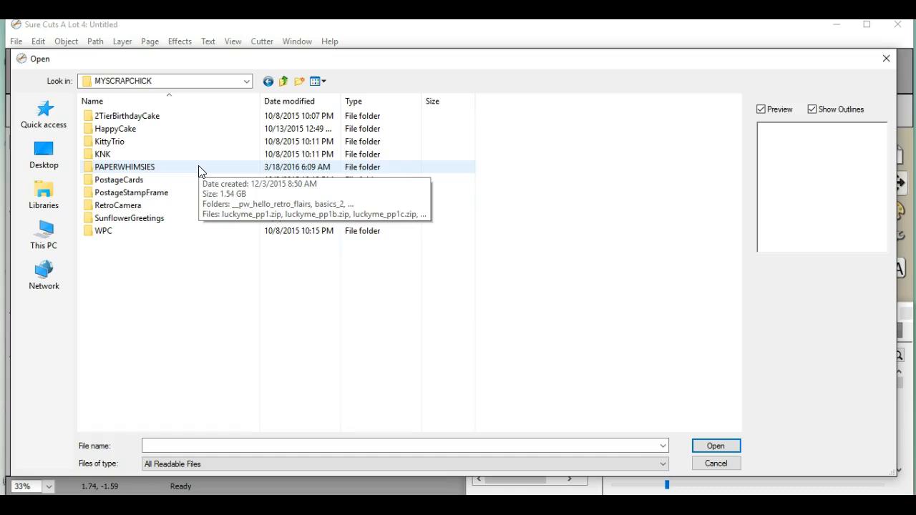
{"action": "double_click", "coordinate": [165, 129]}
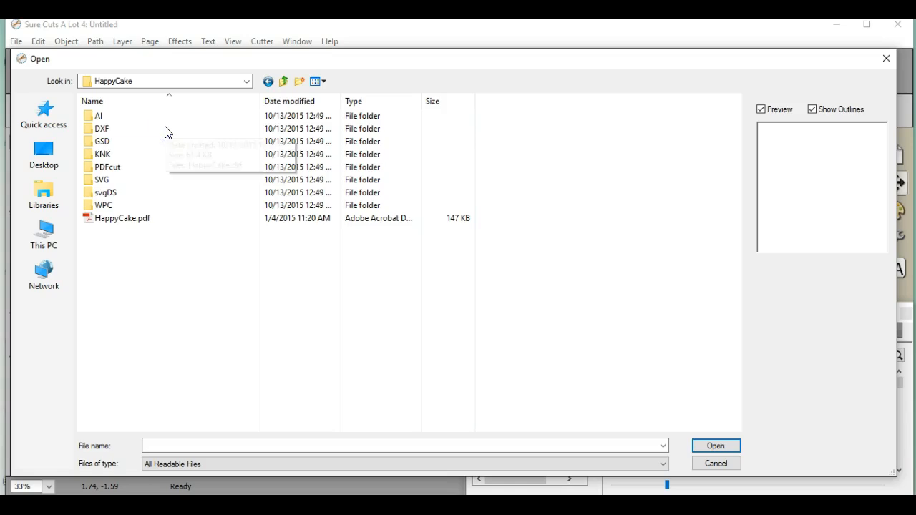
{"action": "double_click", "coordinate": [141, 182]}
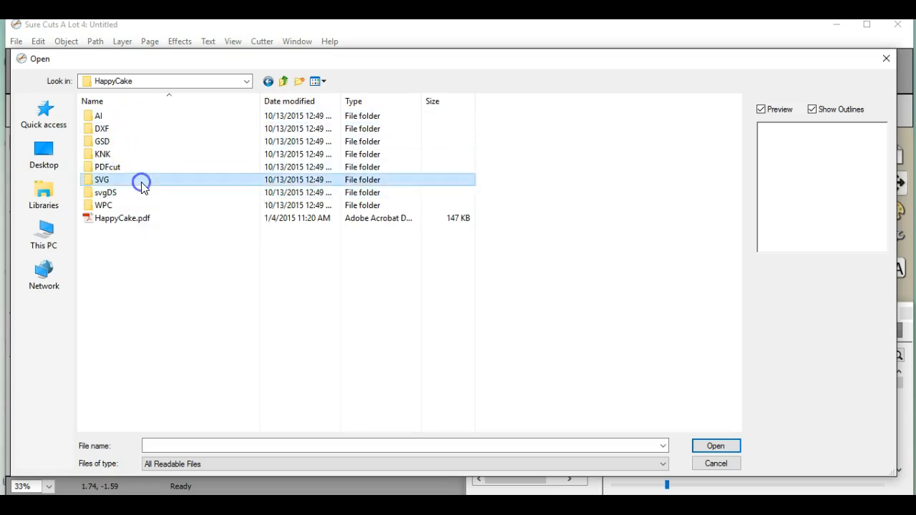
{"action": "left_click", "coordinate": [141, 118]}
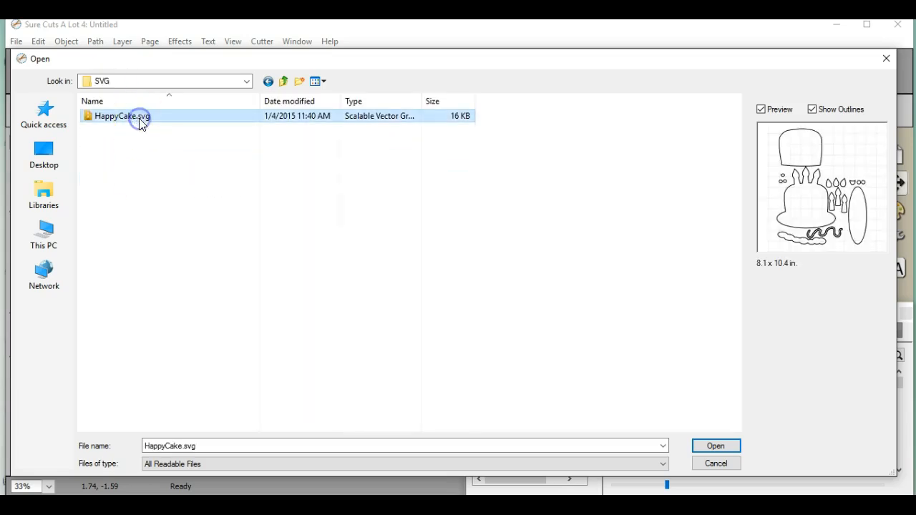
{"action": "double_click", "coordinate": [142, 118]}
{"action": "left_click_drag", "start_coordinate": [214, 422], "coordinate": [172, 372]}
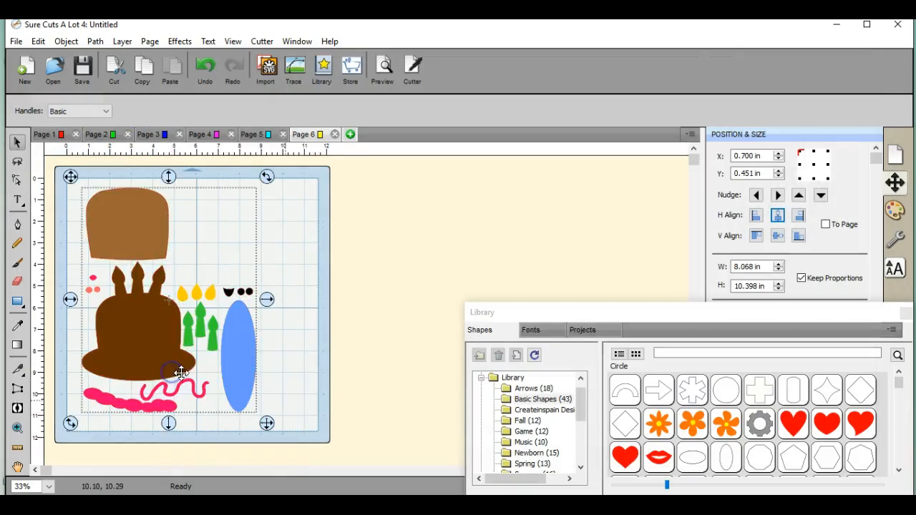
Step: Ungroup the imported cake design and move the blue oval toward the mat's right edge, separate from the other pieces
{"action": "left_click", "coordinate": [294, 365]}
{"action": "left_click", "coordinate": [239, 351]}
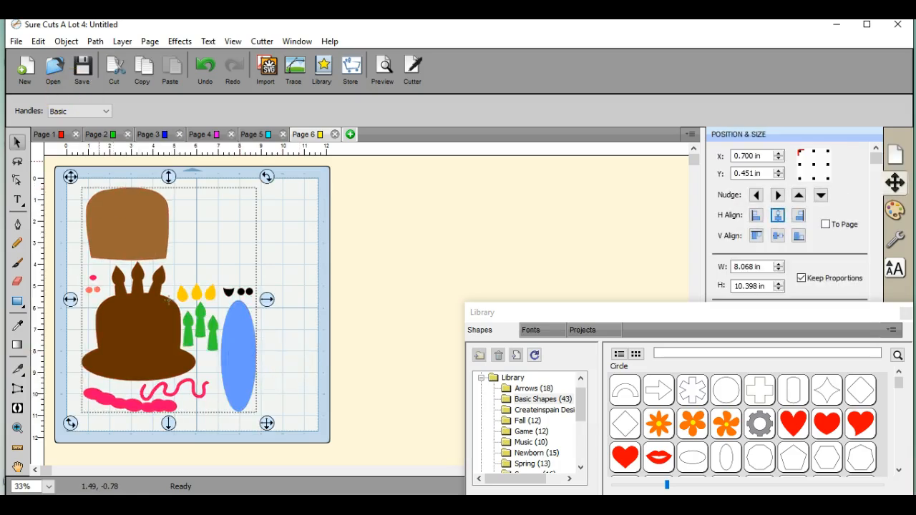
{"action": "left_click", "coordinate": [65, 43]}
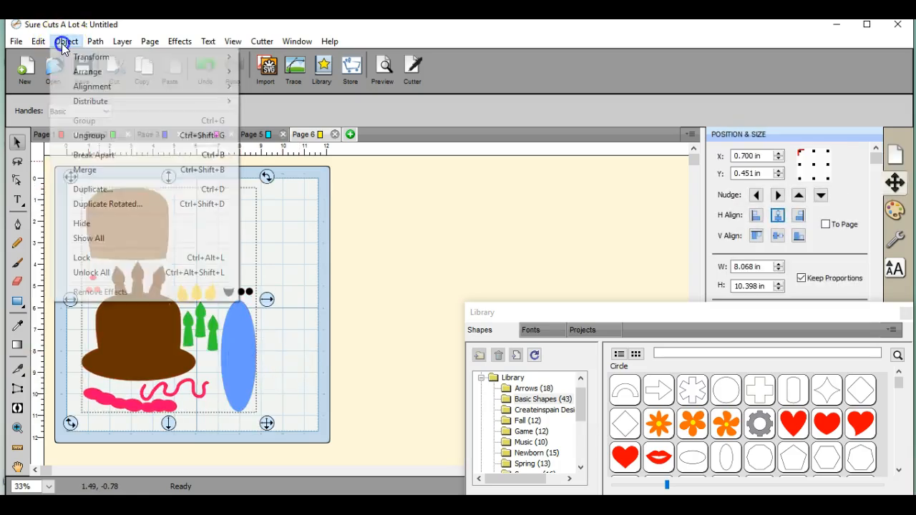
{"action": "left_click", "coordinate": [89, 136]}
{"action": "left_click_drag", "start_coordinate": [239, 358], "coordinate": [282, 364]}
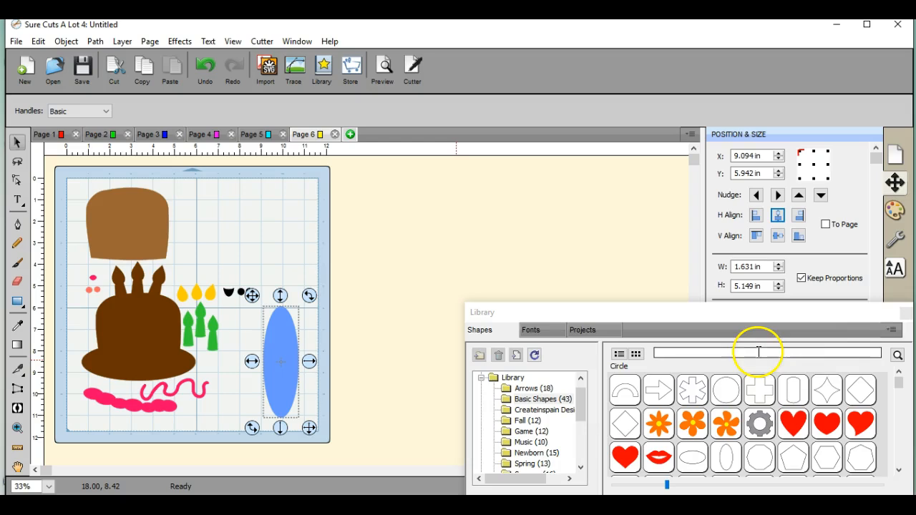
Step: Close the shape library and send the blue oval's layer to Page 2
{"action": "left_click", "coordinate": [906, 315]}
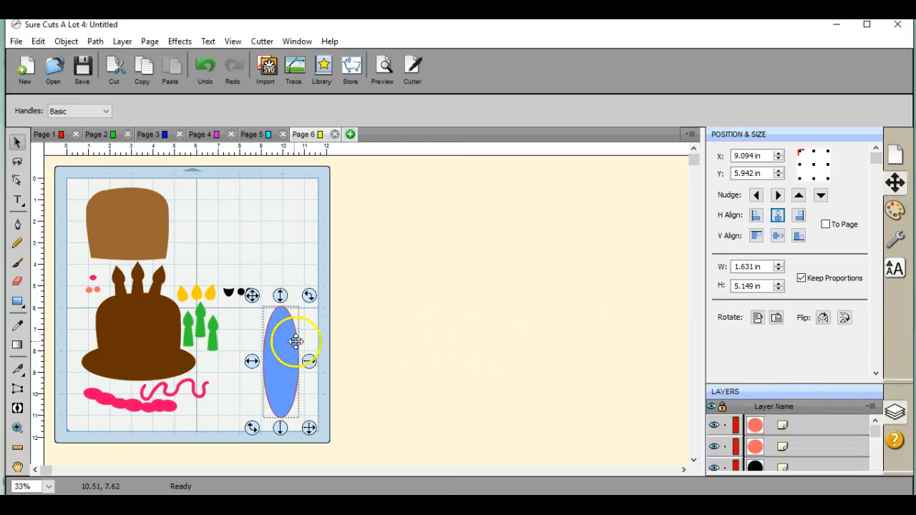
{"action": "left_click", "coordinate": [868, 406]}
{"action": "left_click", "coordinate": [850, 377]}
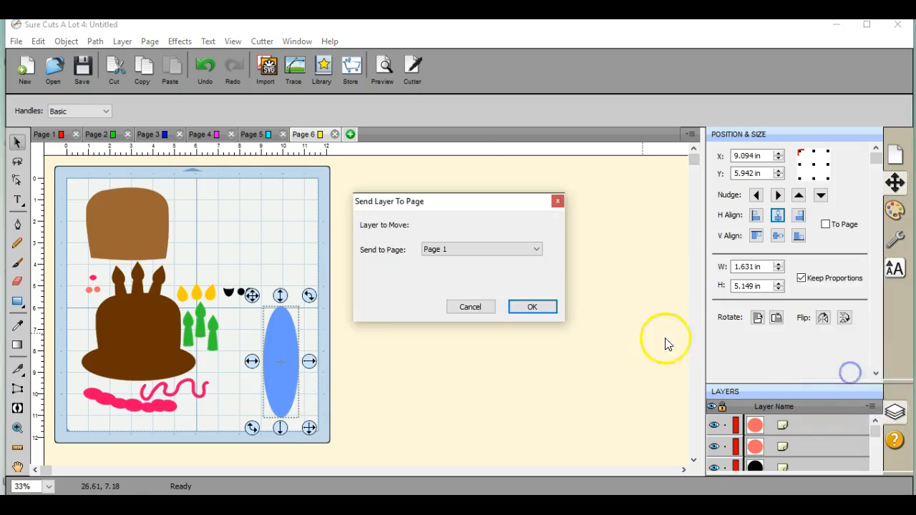
{"action": "left_click", "coordinate": [535, 254]}
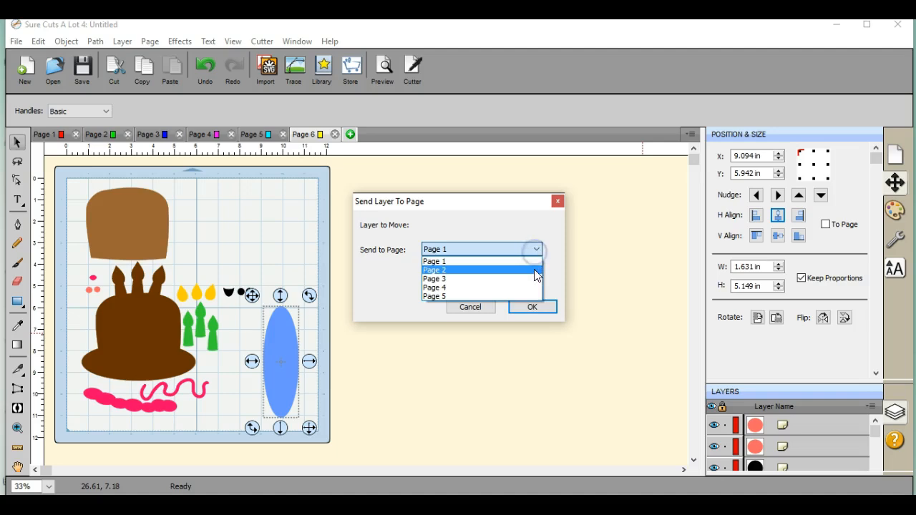
{"action": "left_click", "coordinate": [533, 269]}
{"action": "left_click", "coordinate": [532, 307]}
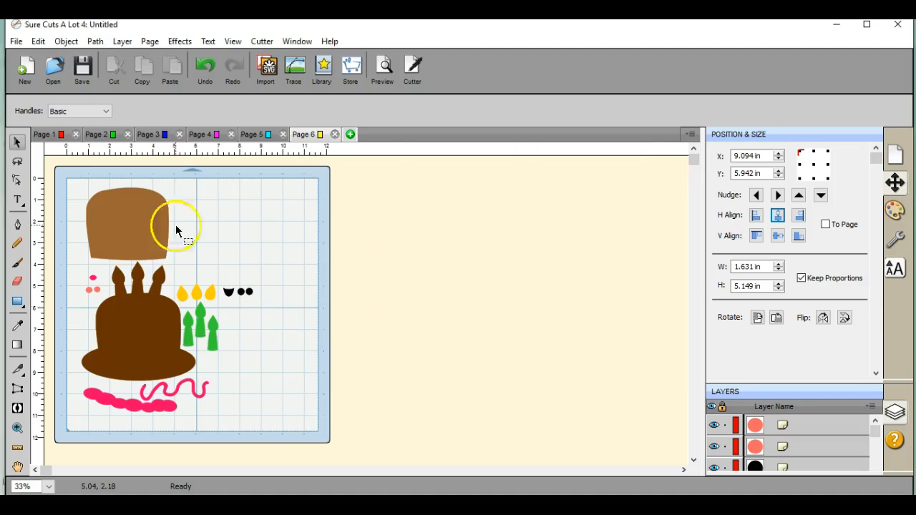
Step: Send the light brown cake piece's layer from Page 6 to Page 3
{"action": "left_click", "coordinate": [128, 214]}
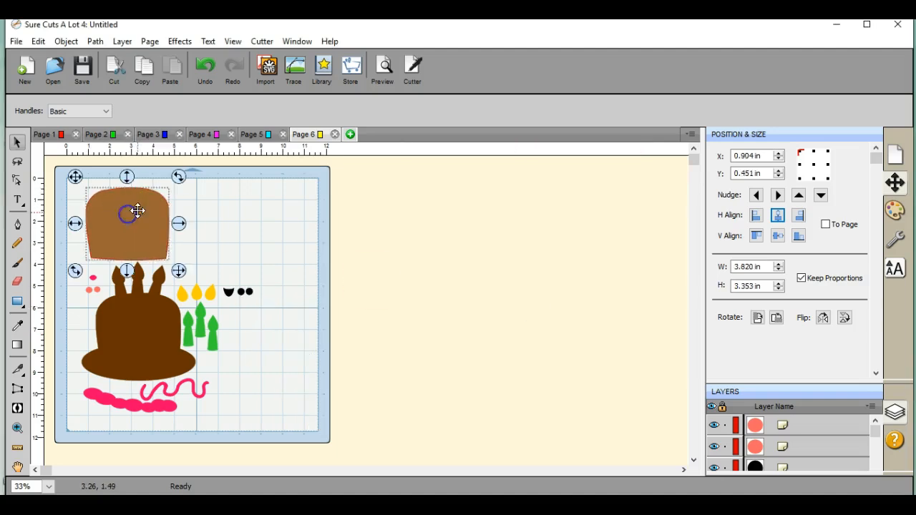
{"action": "left_click", "coordinate": [871, 407]}
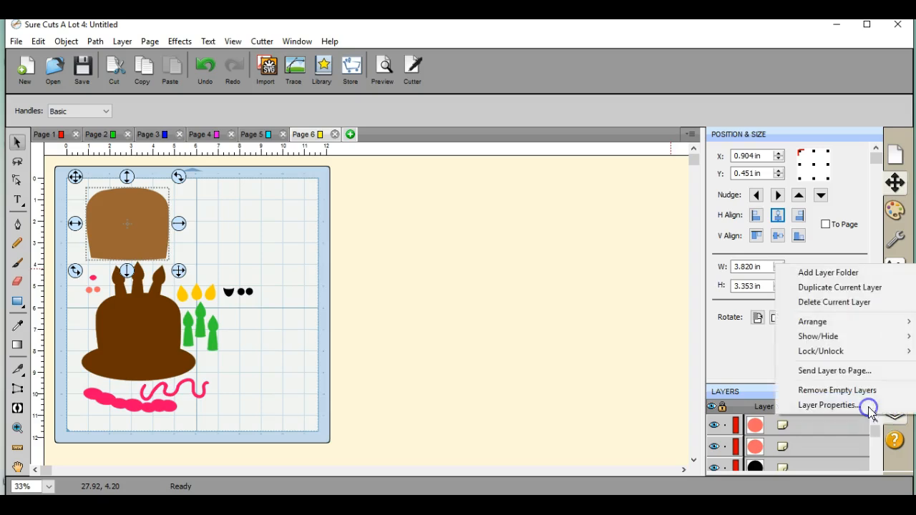
{"action": "left_click", "coordinate": [863, 370]}
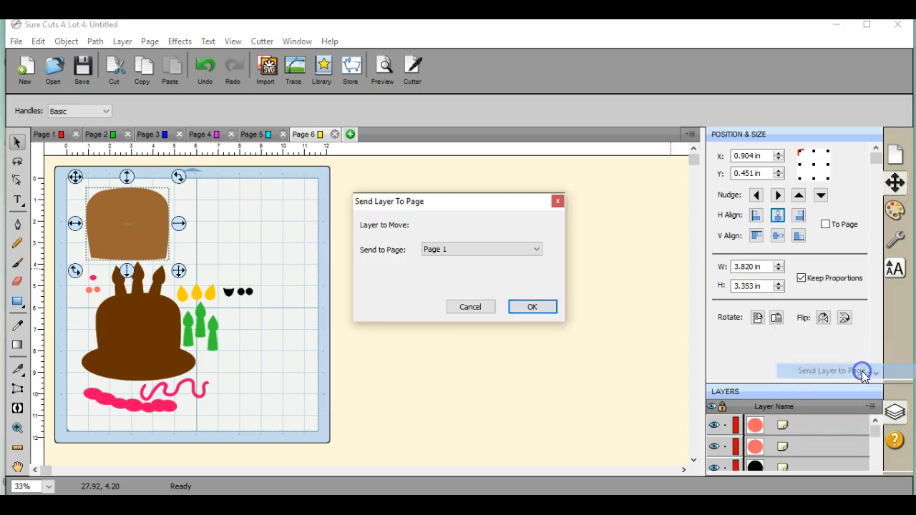
{"action": "left_click", "coordinate": [533, 250]}
{"action": "left_click", "coordinate": [536, 276]}
{"action": "left_click", "coordinate": [533, 307]}
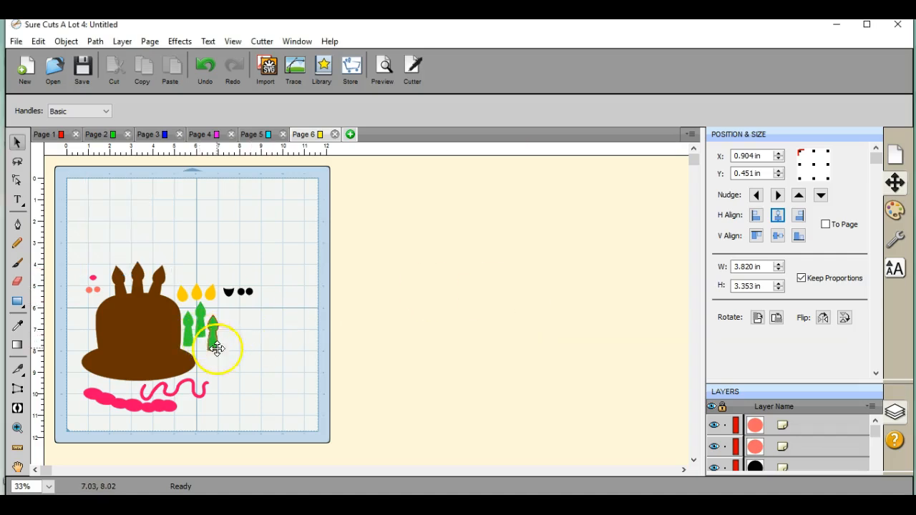
Step: Send the layers of the three green candles from Page 6 to Page 4
{"action": "left_click_drag", "start_coordinate": [229, 364], "coordinate": [171, 306]}
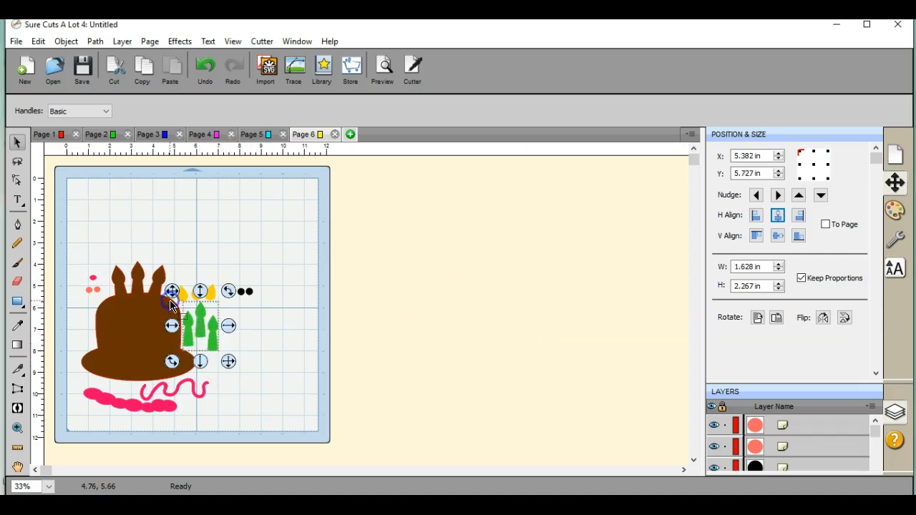
{"action": "left_click", "coordinate": [873, 410]}
{"action": "left_click", "coordinate": [855, 368]}
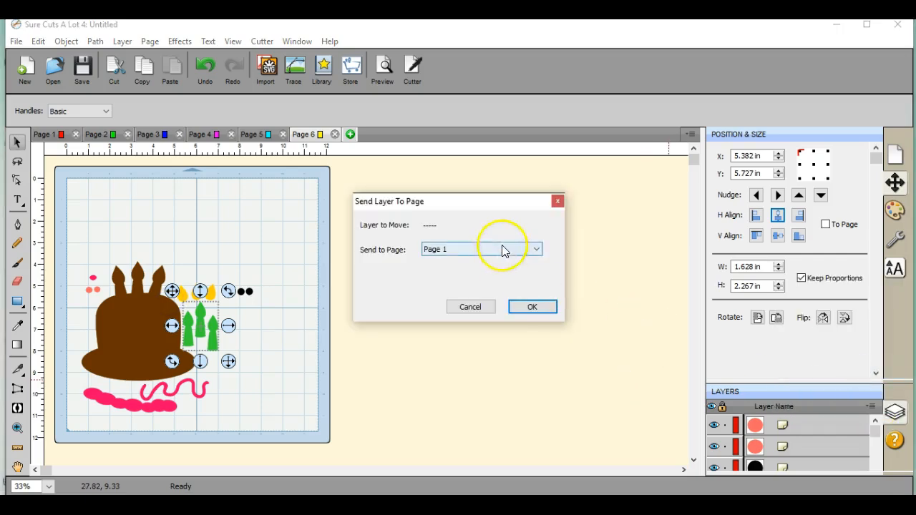
{"action": "left_click", "coordinate": [536, 249]}
{"action": "left_click", "coordinate": [531, 287]}
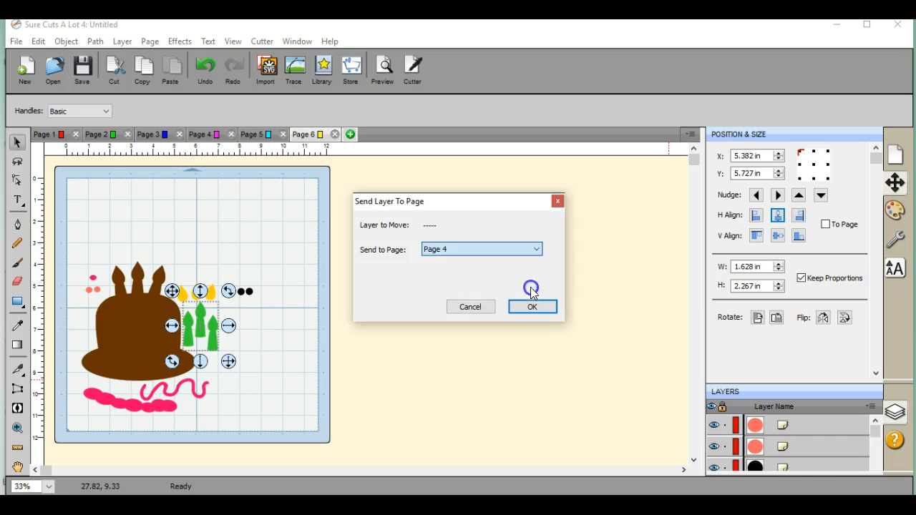
{"action": "left_click", "coordinate": [533, 305]}
Step: Send the pink scalloped border and the small pink and coral face pieces from Page 6 to Page 5
{"action": "mouse_move", "coordinate": [78, 279]}
{"action": "left_mouse_down"}
{"action": "mouse_move", "coordinate": [72, 272]}
{"action": "mouse_move", "coordinate": [146, 420]}
{"action": "mouse_move", "coordinate": [179, 432]}
{"action": "left_mouse_up"}
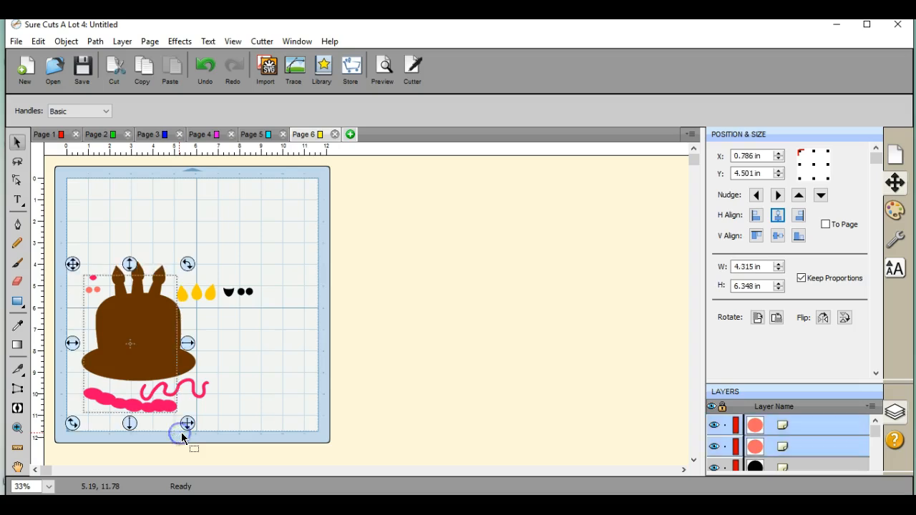
{"action": "left_click", "coordinate": [871, 406]}
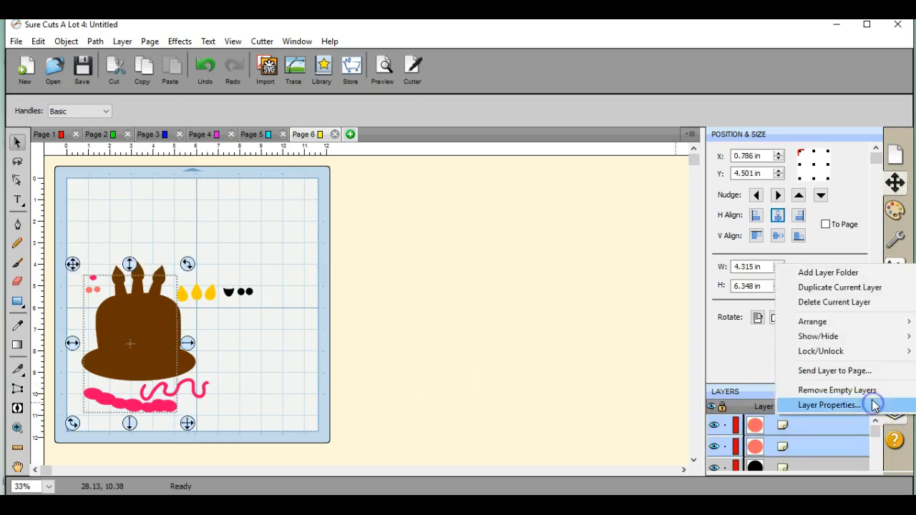
{"action": "left_click", "coordinate": [864, 371]}
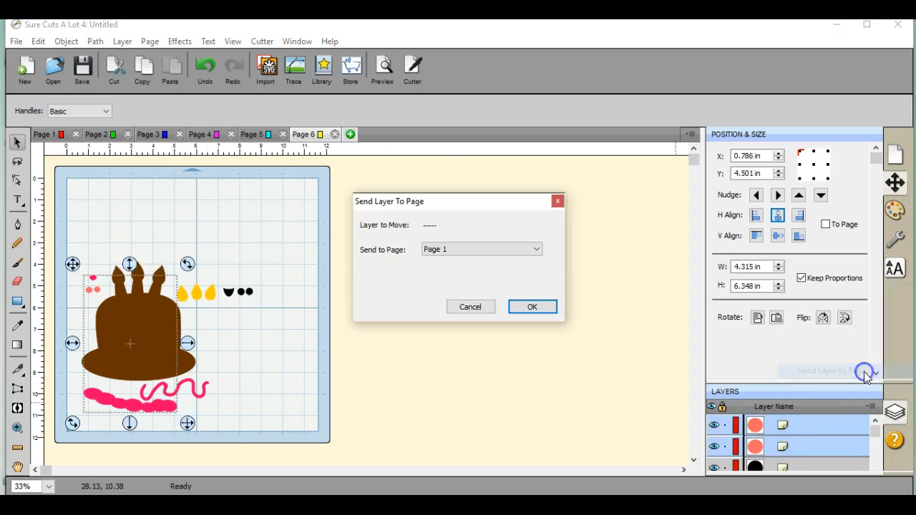
{"action": "left_click", "coordinate": [536, 249]}
{"action": "left_click", "coordinate": [535, 296]}
{"action": "left_click", "coordinate": [535, 304]}
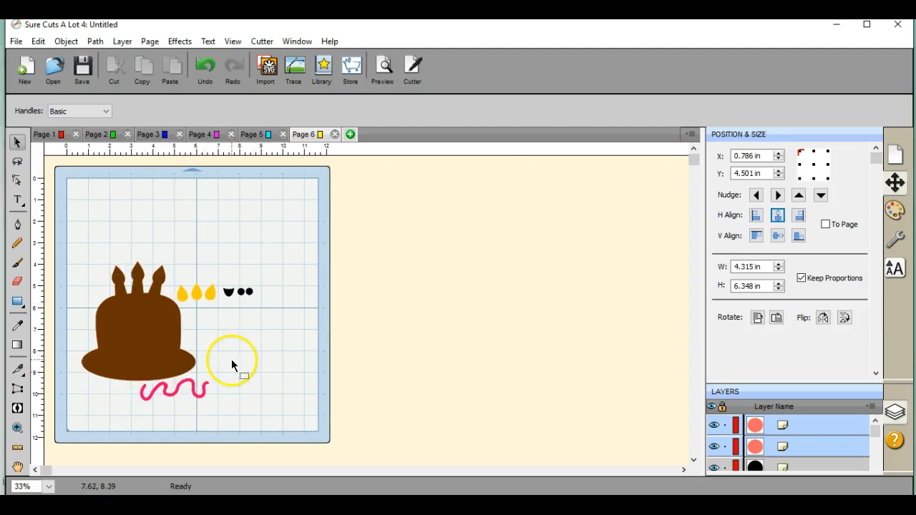
Step: Move the dark brown cake to the mat's upper-left corner and the black mouth and eyes to its top edge
{"action": "left_click_drag", "start_coordinate": [148, 321], "coordinate": [137, 239]}
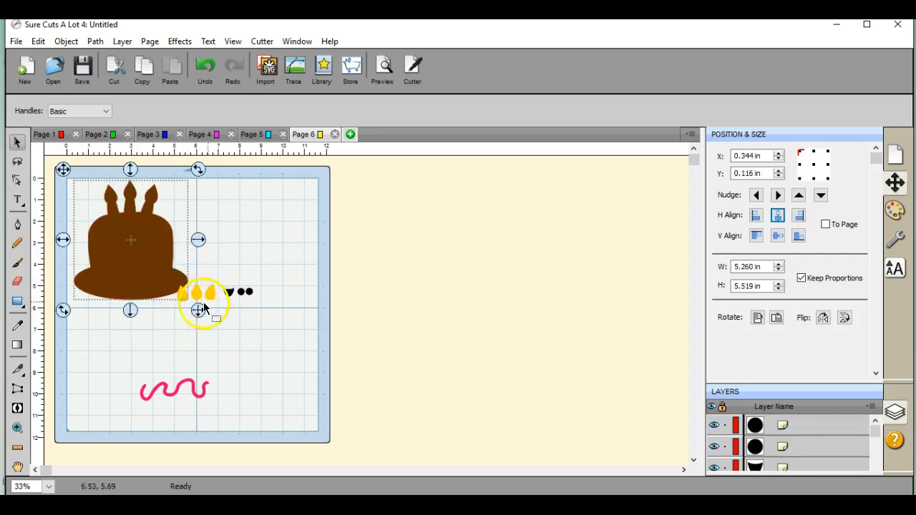
{"action": "left_click_drag", "start_coordinate": [217, 281], "coordinate": [274, 329]}
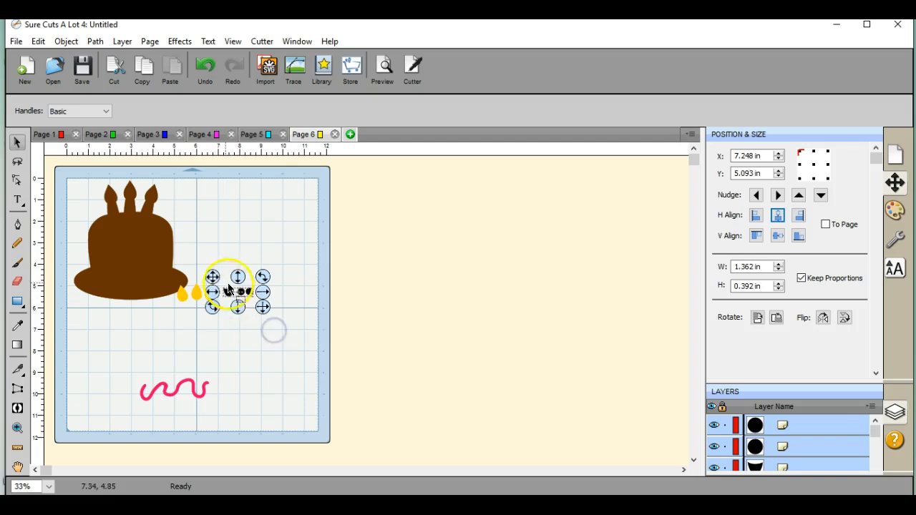
{"action": "left_click_drag", "start_coordinate": [228, 289], "coordinate": [224, 182]}
Step: Move the three yellow flames to the mat's lower-right corner and the pink squiggle to its lower-left corner
{"action": "left_click", "coordinate": [235, 321]}
{"action": "left_click_drag", "start_coordinate": [161, 280], "coordinate": [255, 393]}
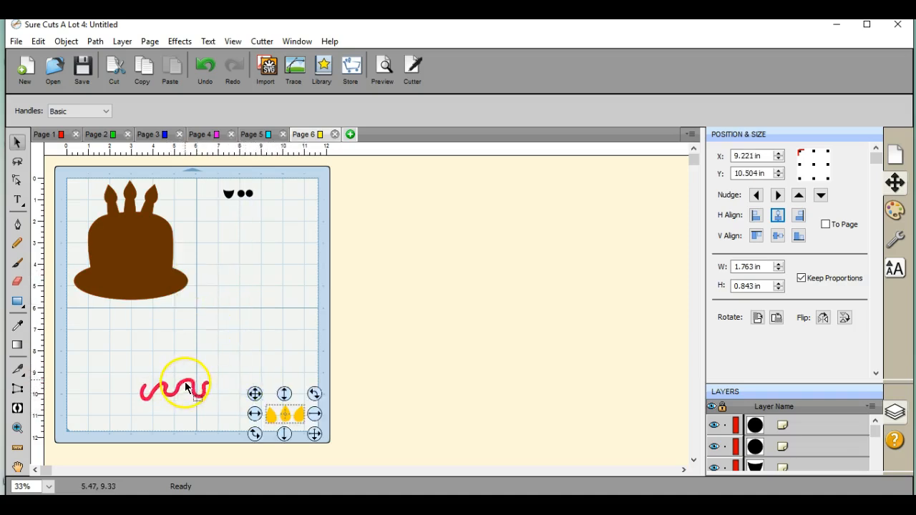
{"action": "left_click", "coordinate": [170, 380]}
{"action": "left_click_drag", "start_coordinate": [183, 380], "coordinate": [115, 408]}
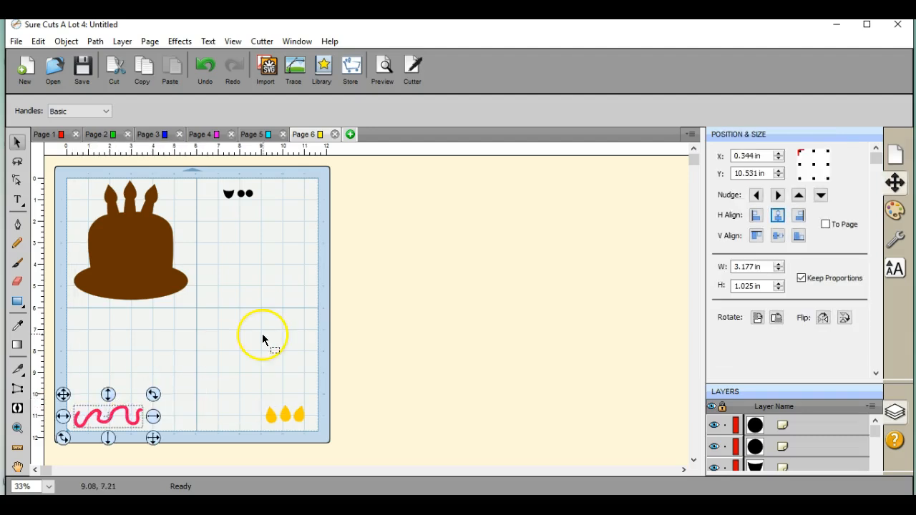
Step: Review Pages 6, 5, 4, 3 and 2 to check which cake pieces each one holds
{"action": "left_click", "coordinate": [255, 135]}
{"action": "left_click", "coordinate": [315, 136]}
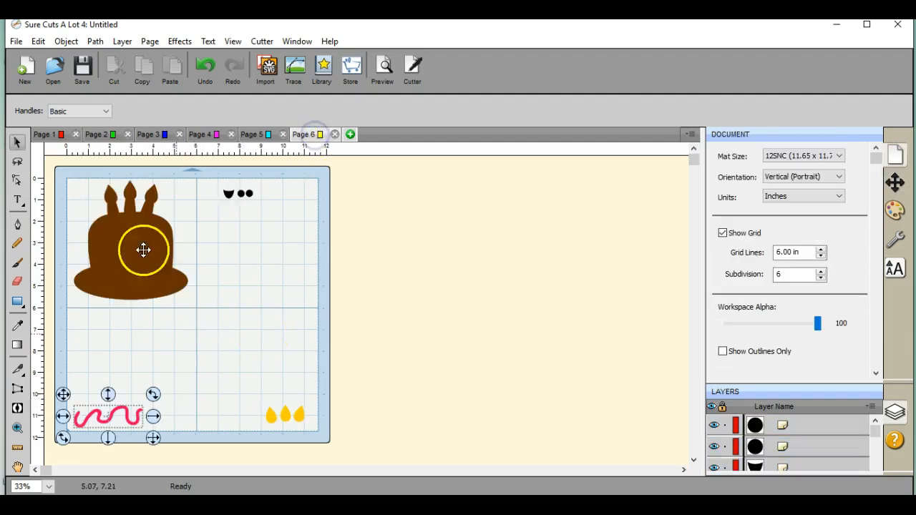
{"action": "left_click", "coordinate": [254, 135]}
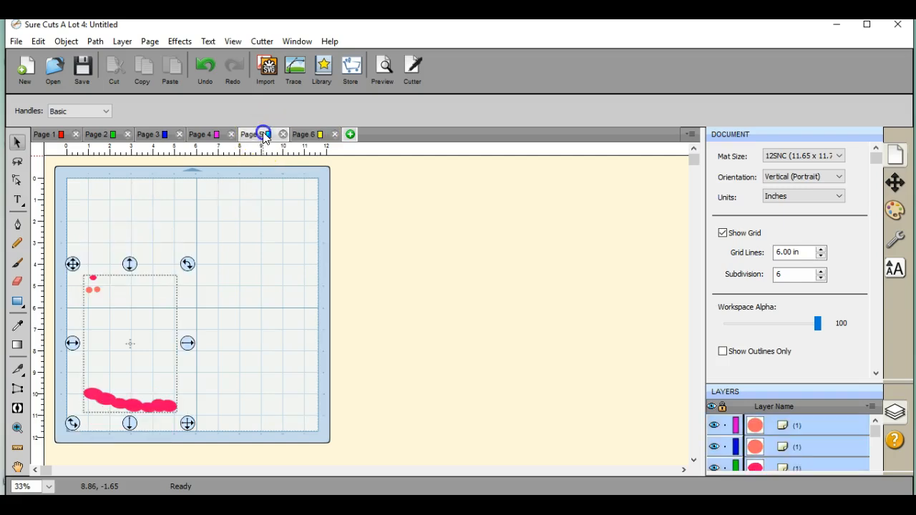
{"action": "left_click", "coordinate": [211, 135]}
{"action": "left_click", "coordinate": [152, 135]}
{"action": "left_click", "coordinate": [103, 136]}
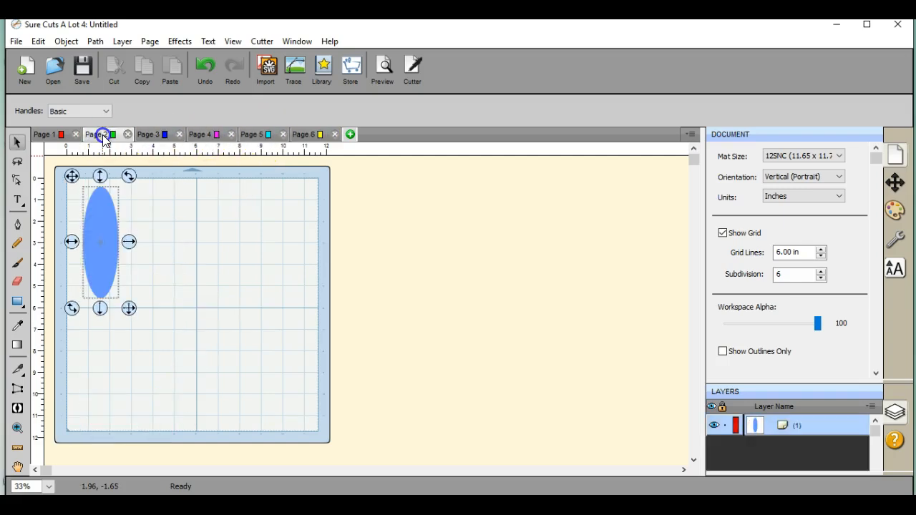
Step: Delete the empty Page 1 from the project
{"action": "left_click", "coordinate": [50, 138]}
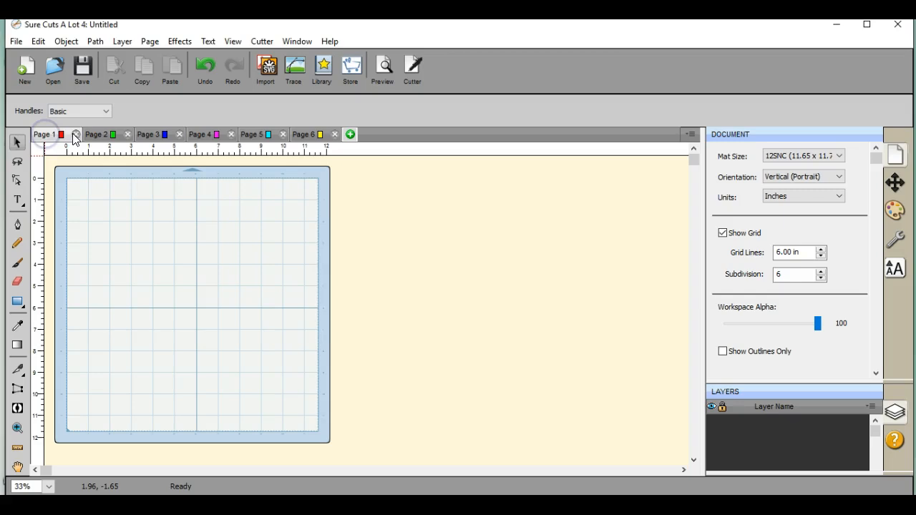
{"action": "left_click", "coordinate": [75, 135]}
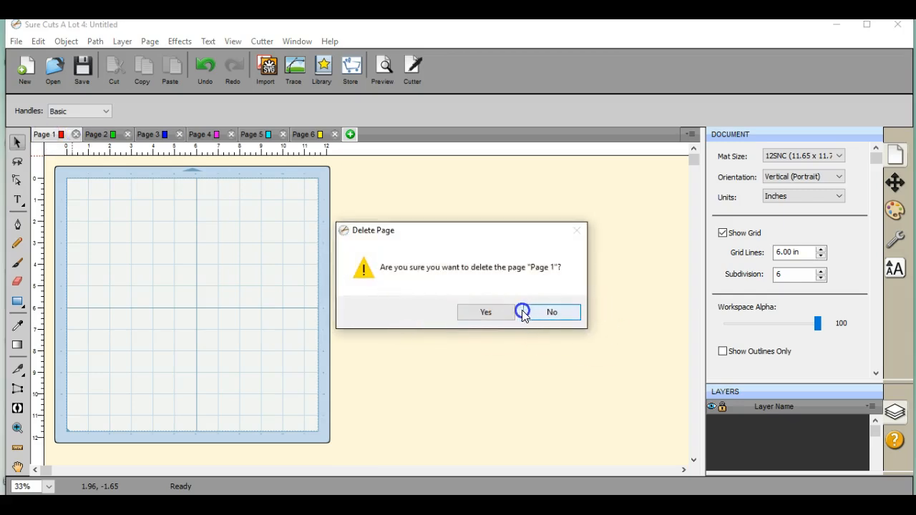
{"action": "left_click", "coordinate": [491, 312]}
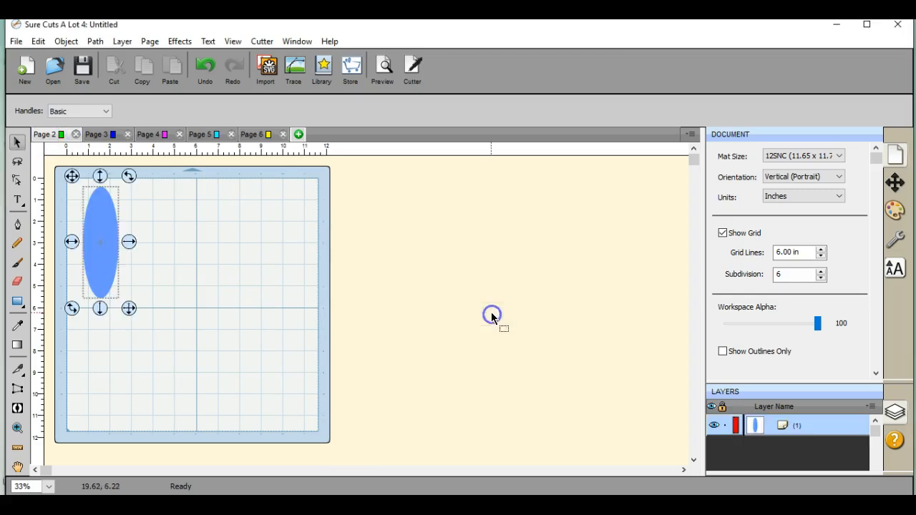
Step: Look through the cake pieces on Pages 3 to 6 and Page 2, and check the name and color in Page 3's properties
{"action": "left_click", "coordinate": [95, 136]}
{"action": "left_click", "coordinate": [149, 135]}
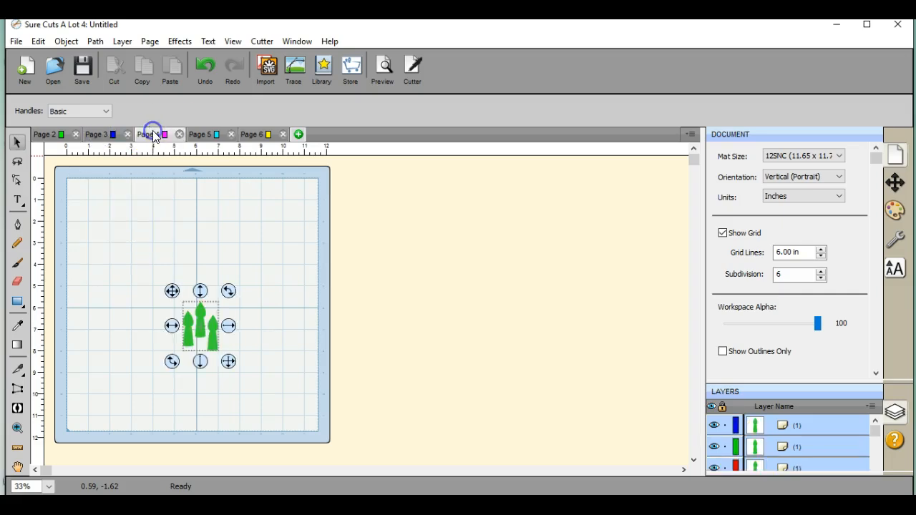
{"action": "left_click", "coordinate": [208, 135]}
{"action": "left_click", "coordinate": [259, 135]}
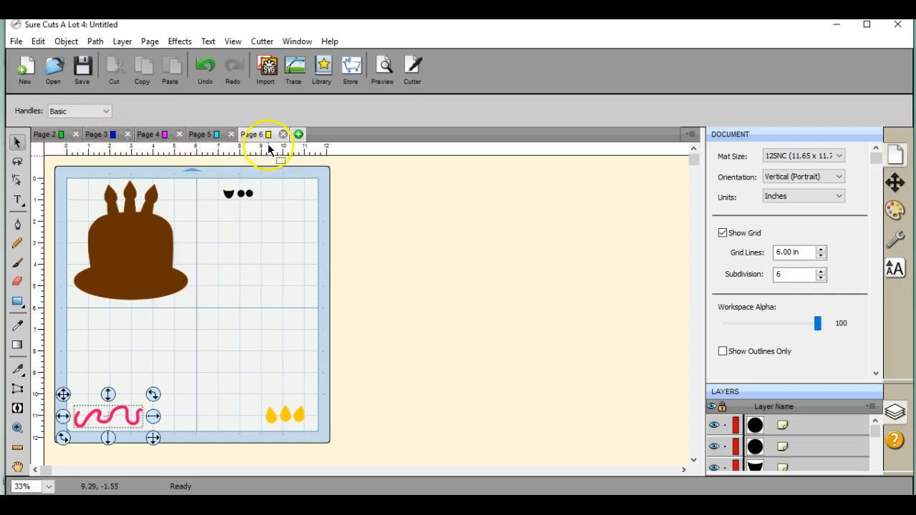
{"action": "left_click", "coordinate": [16, 41]}
{"action": "left_click", "coordinate": [248, 213]}
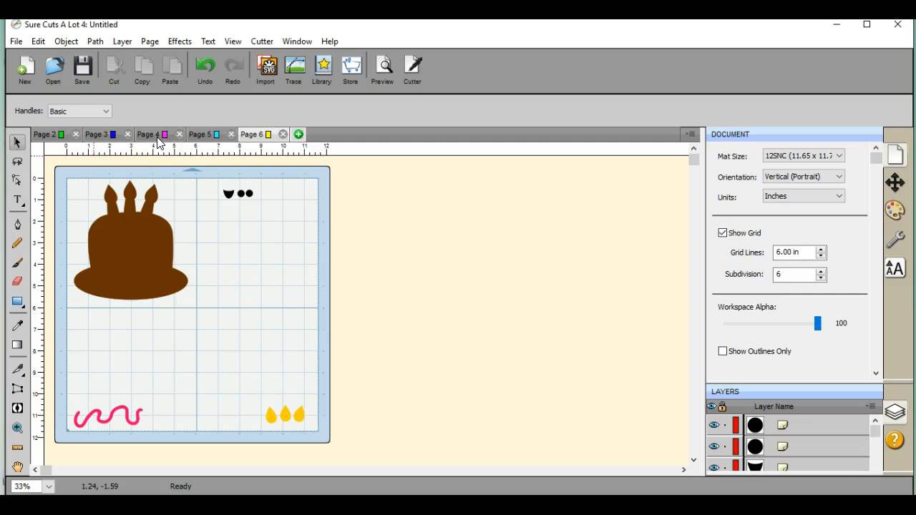
{"action": "left_click", "coordinate": [15, 41]}
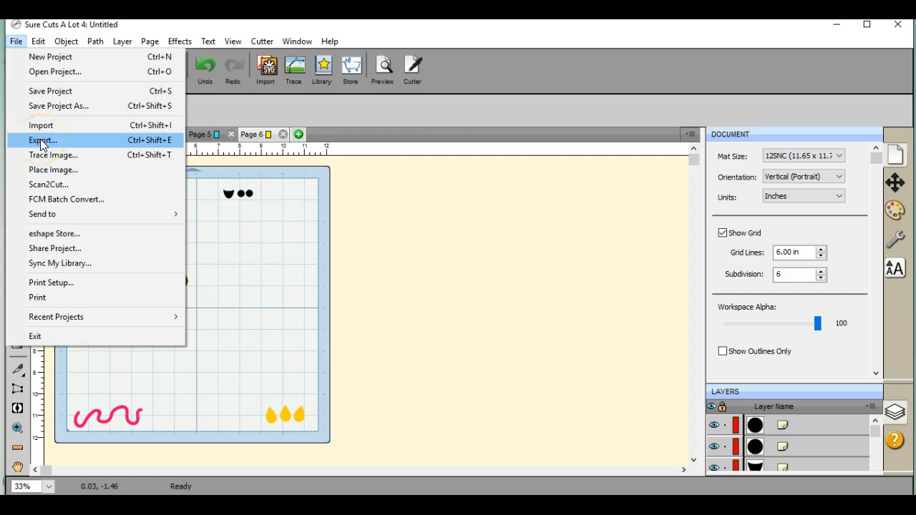
{"action": "left_click", "coordinate": [250, 250]}
{"action": "left_click", "coordinate": [59, 139]}
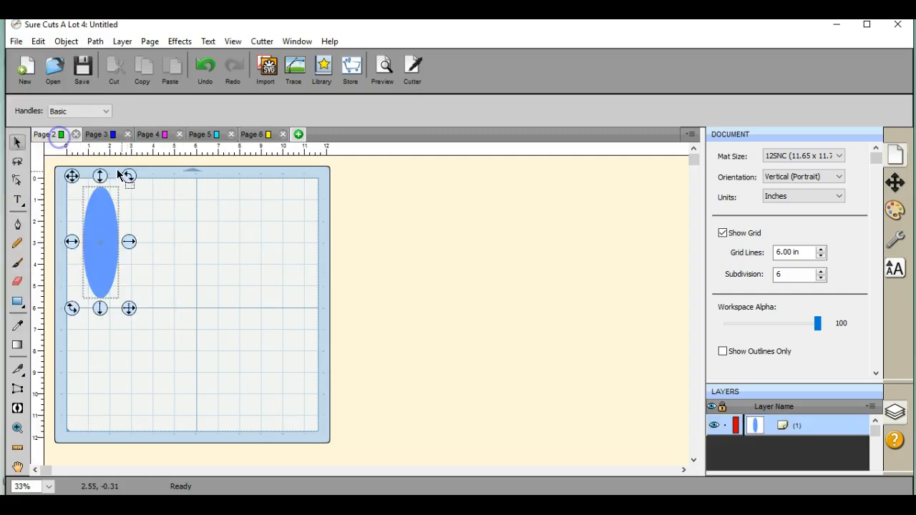
{"action": "double_click", "coordinate": [103, 129]}
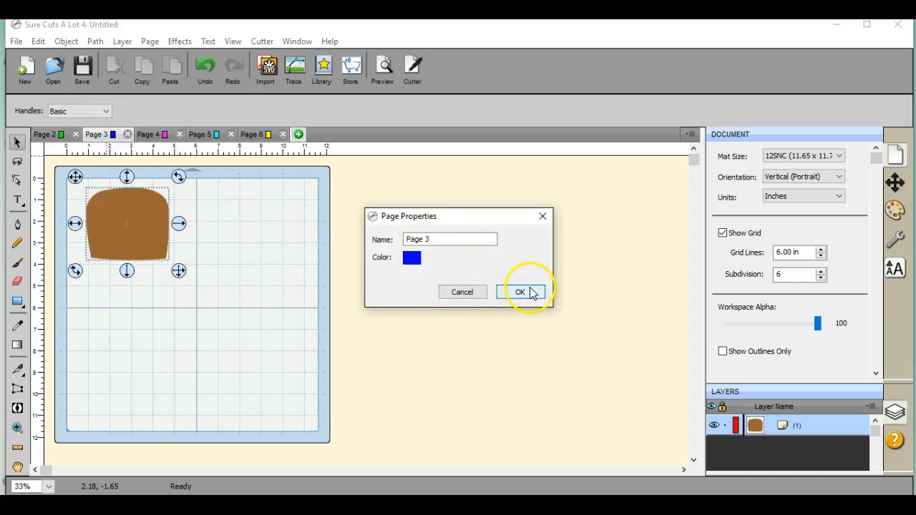
{"action": "left_click", "coordinate": [472, 293]}
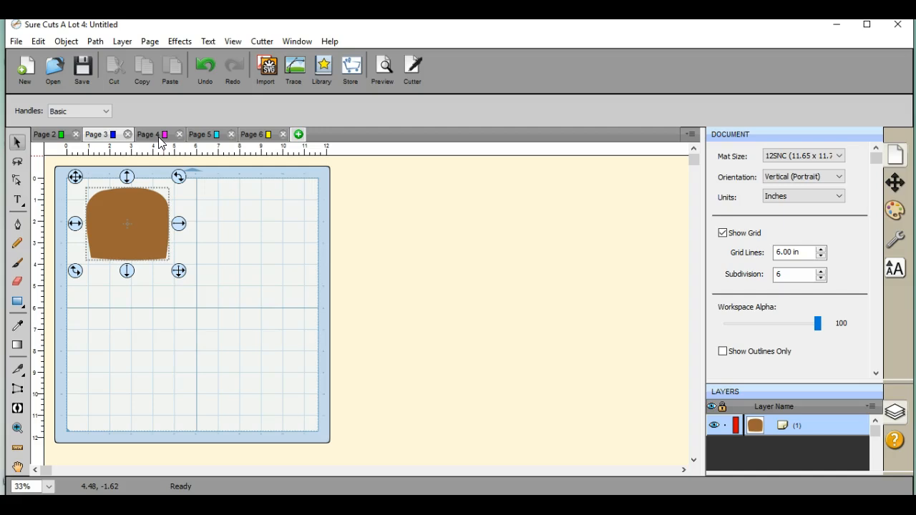
Step: Save the multi-page project as cake in the Documents > Facebook > SCUT files folder
{"action": "left_click", "coordinate": [15, 40]}
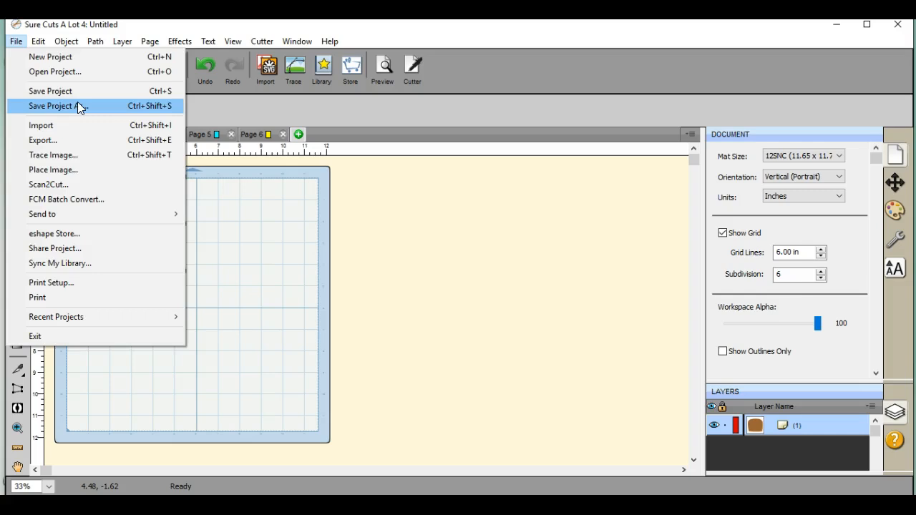
{"action": "left_click", "coordinate": [77, 105]}
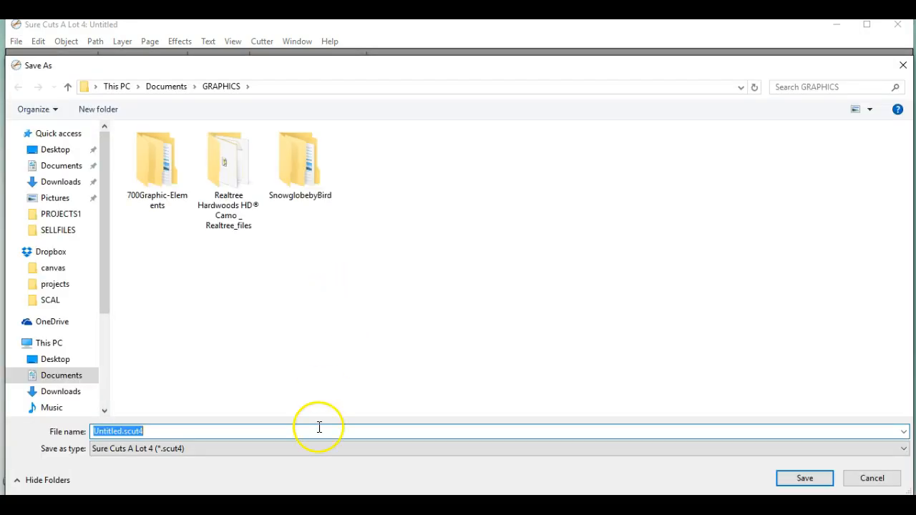
{"action": "left_click", "coordinate": [167, 86]}
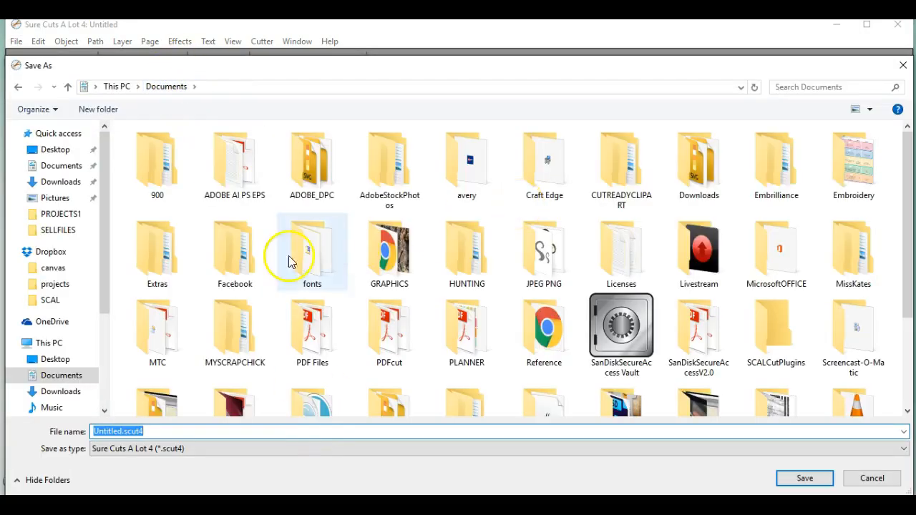
{"action": "double_click", "coordinate": [239, 265]}
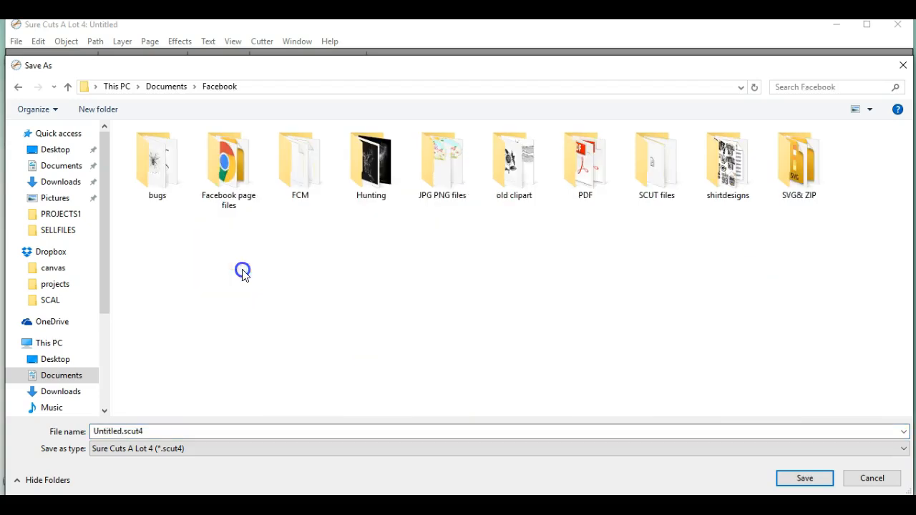
{"action": "double_click", "coordinate": [658, 176]}
{"action": "left_click", "coordinate": [152, 432]}
{"action": "type", "text": "cake"}
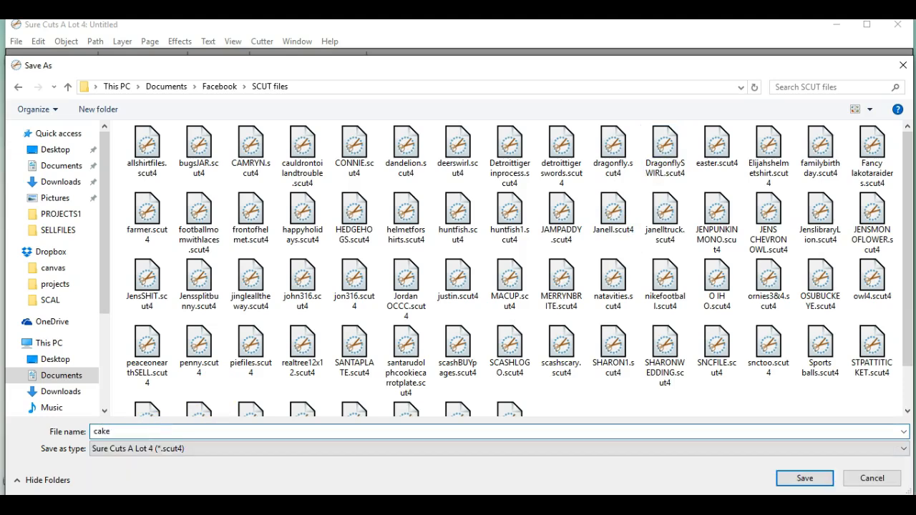
{"action": "key", "text": "Return"}
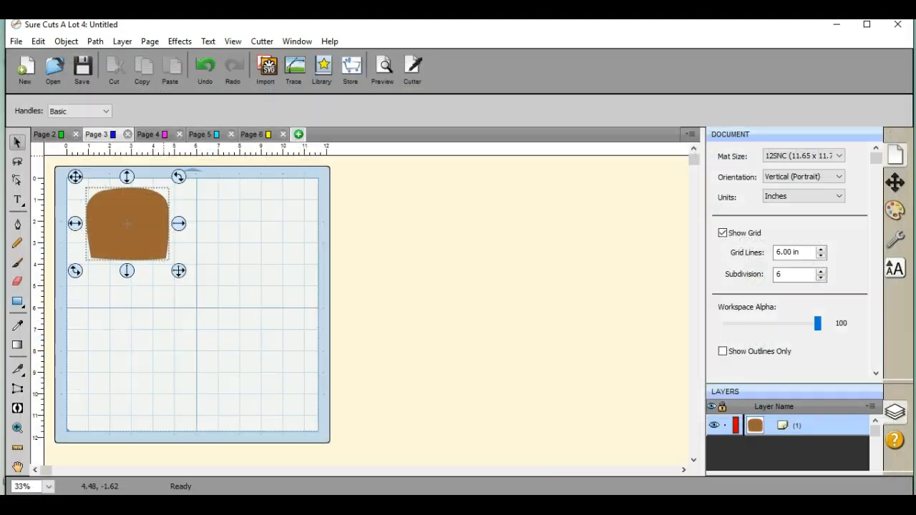
Step: Start a new project and reopen cake.scut4 from the Documents > Facebook > SCUT files folder
{"action": "left_click", "coordinate": [25, 68]}
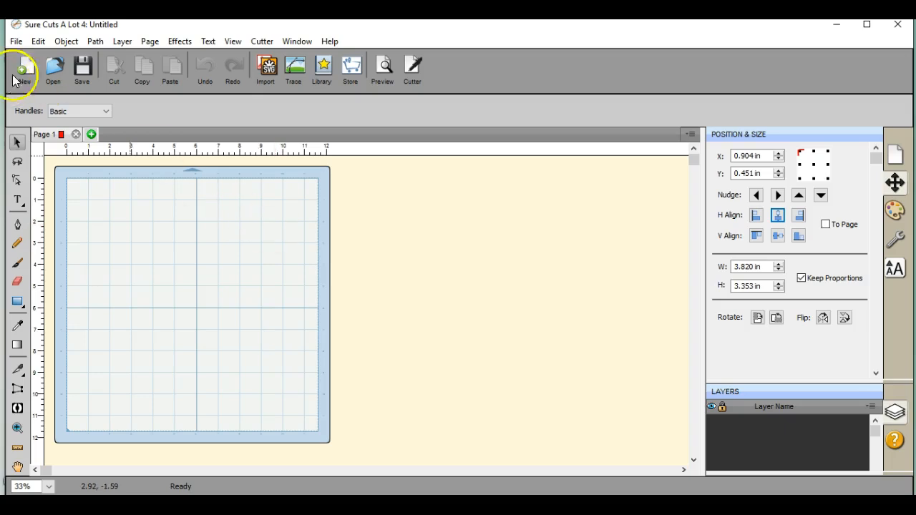
{"action": "left_click", "coordinate": [54, 67]}
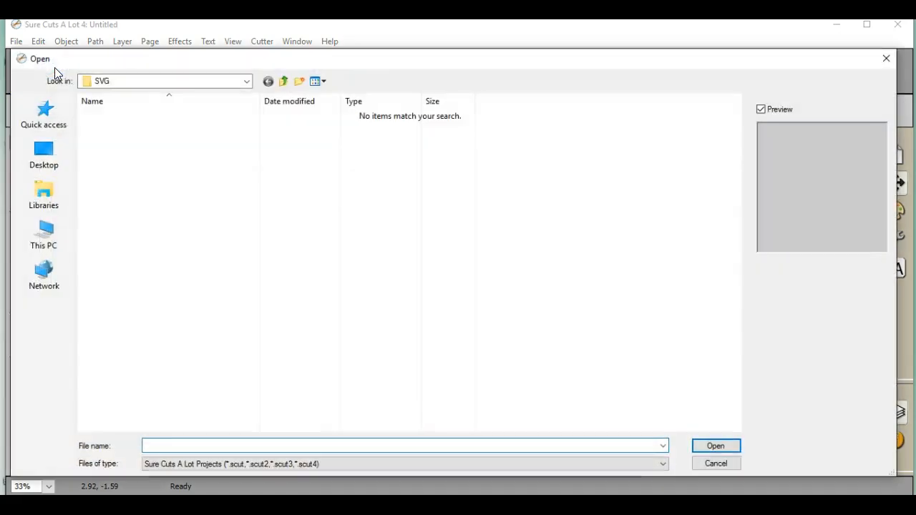
{"action": "left_click", "coordinate": [246, 83]}
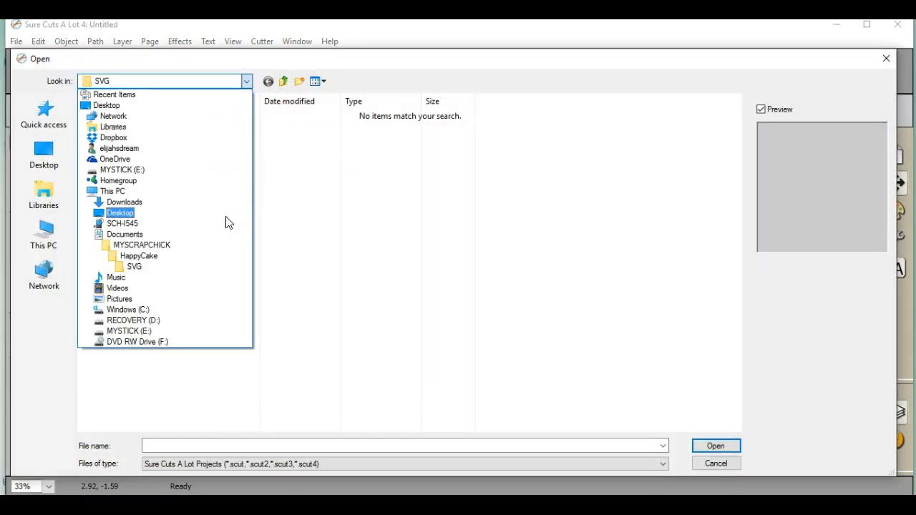
{"action": "left_click", "coordinate": [219, 235]}
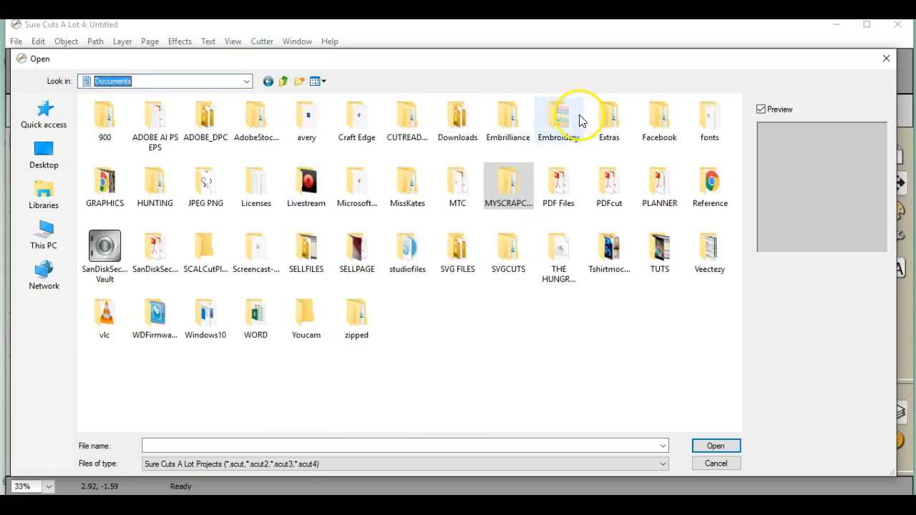
{"action": "double_click", "coordinate": [657, 120]}
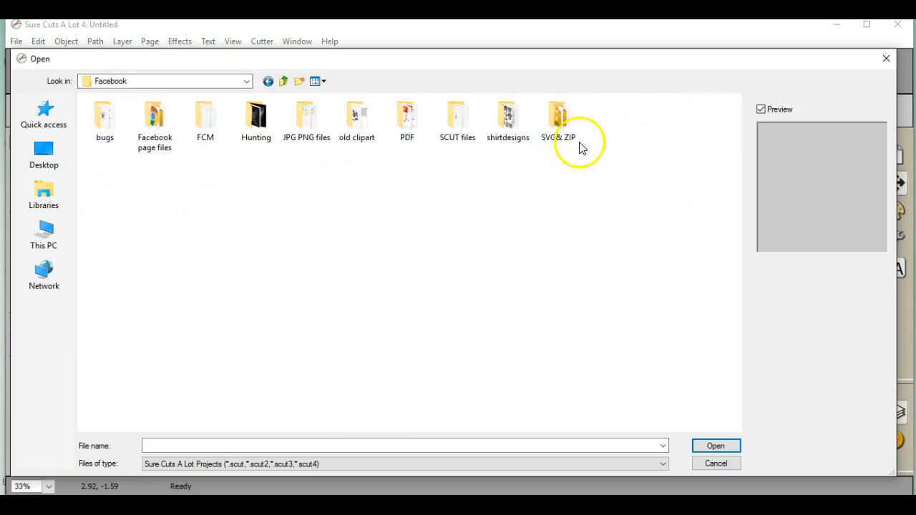
{"action": "double_click", "coordinate": [458, 118]}
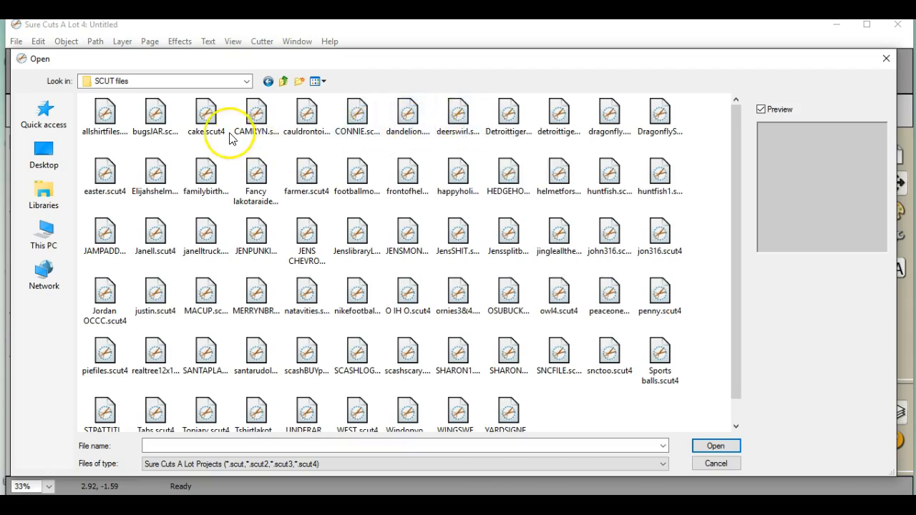
{"action": "double_click", "coordinate": [210, 121]}
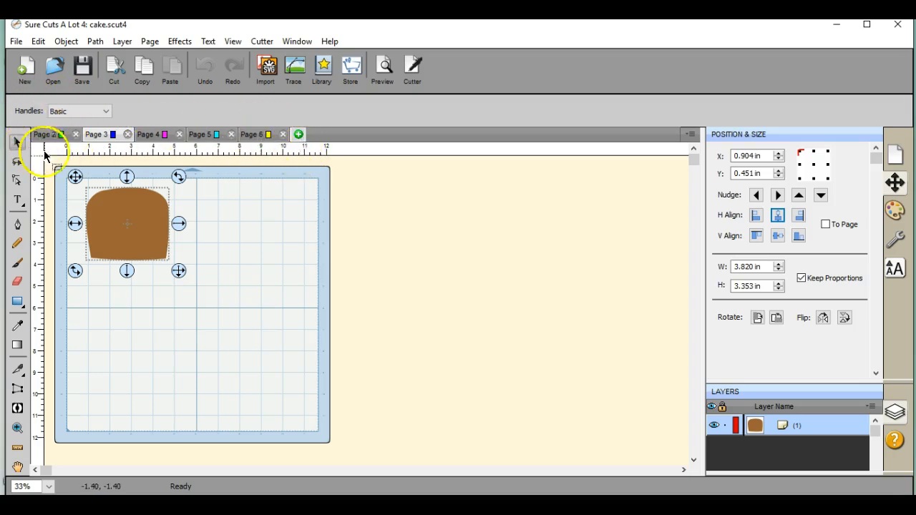
Step: Leave the cake project and start a new blank project
{"action": "left_click", "coordinate": [16, 42]}
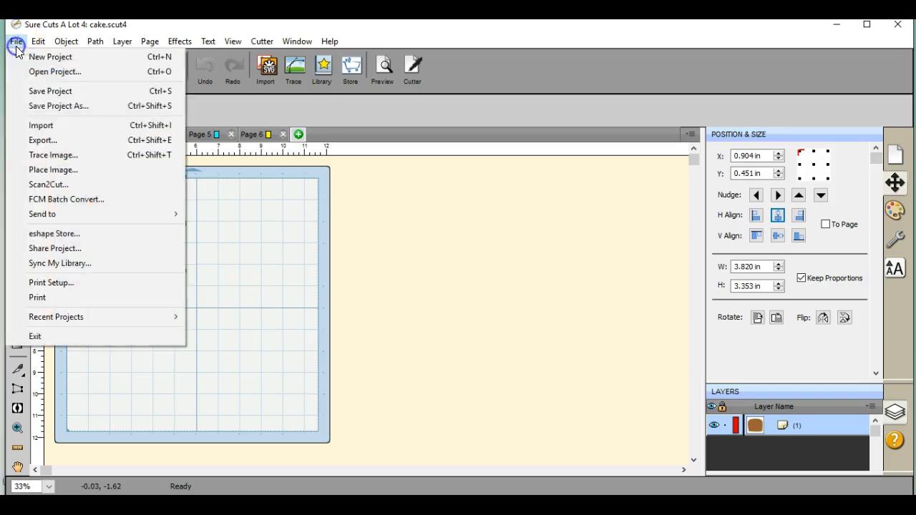
{"action": "left_click", "coordinate": [243, 159]}
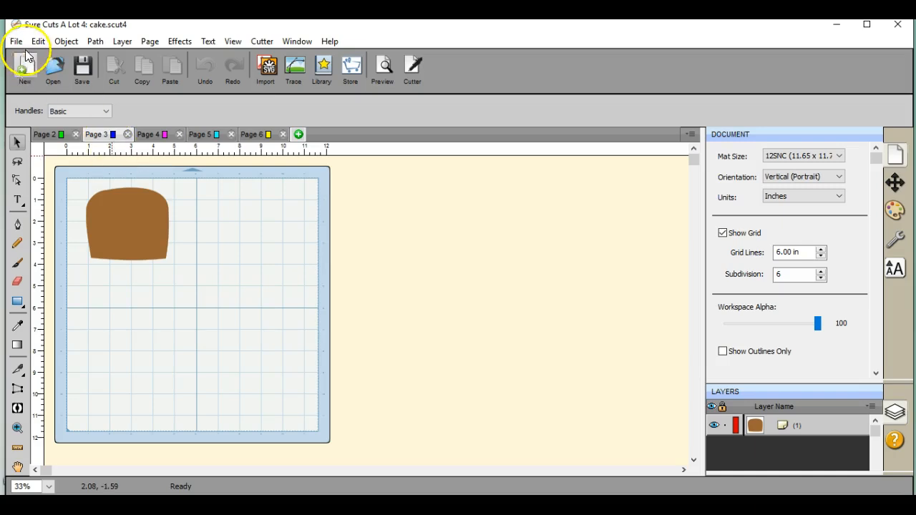
{"action": "left_click", "coordinate": [39, 66]}
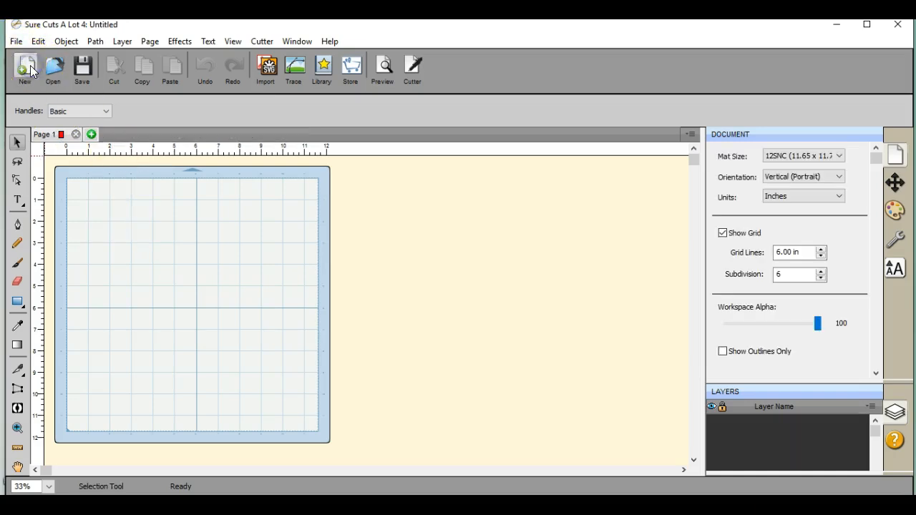
{"action": "left_click", "coordinate": [17, 43]}
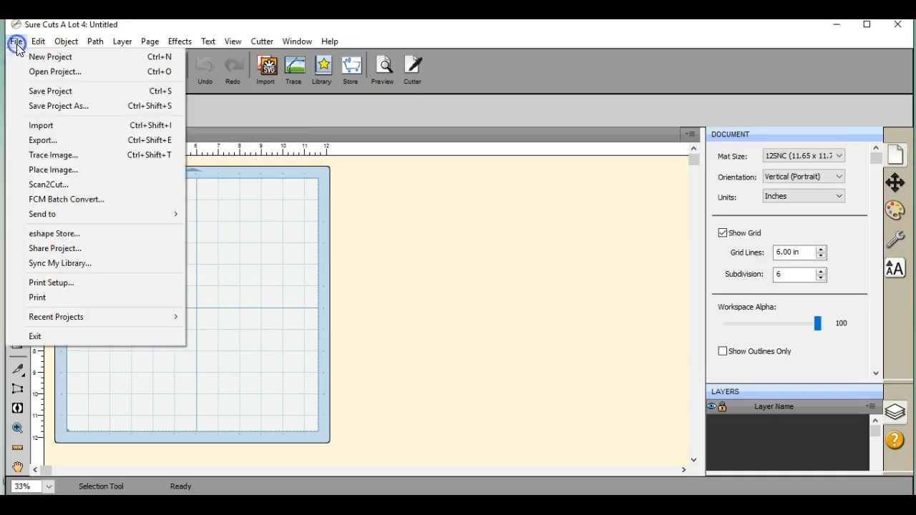
{"action": "left_click", "coordinate": [266, 151]}
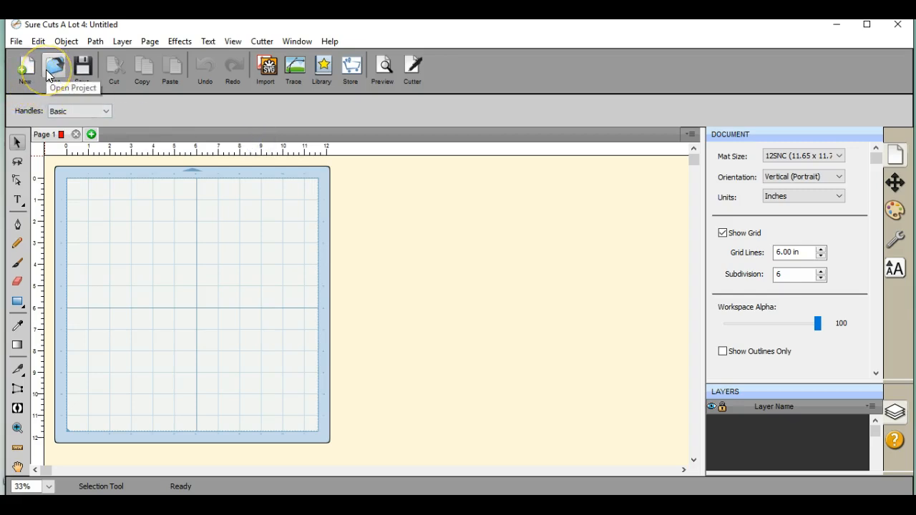
Step: Preview the Fancy lakotaraiders and helmet shirt projects in SCUT files, and open familybirthday.scut4
{"action": "left_click", "coordinate": [50, 72]}
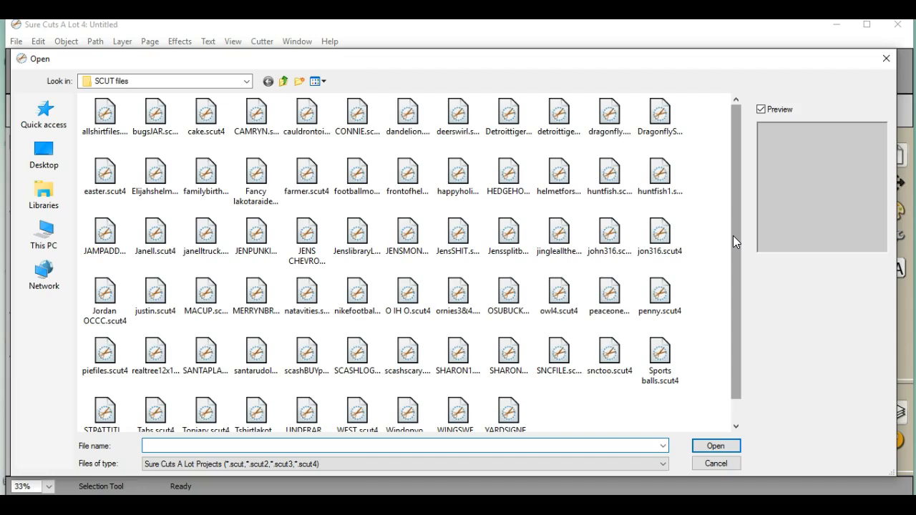
{"action": "left_click_drag", "start_coordinate": [734, 242], "coordinate": [728, 215]}
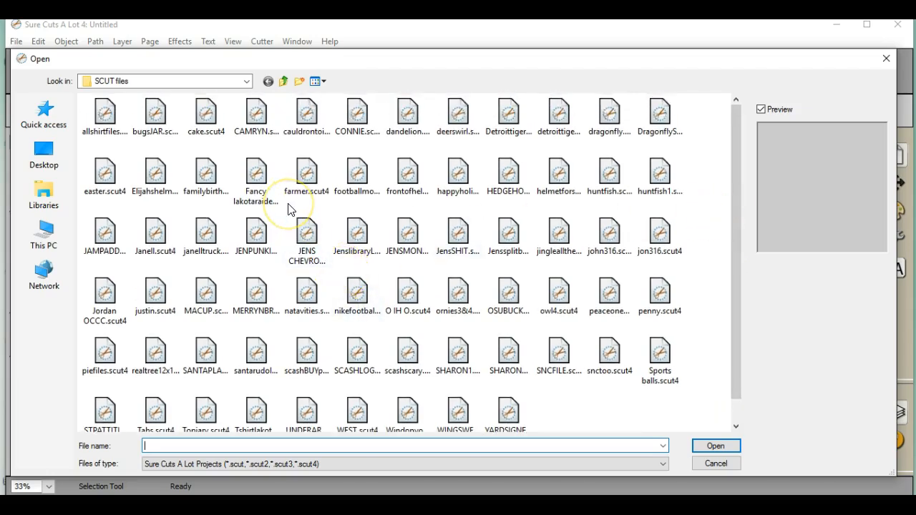
{"action": "left_click", "coordinate": [264, 181]}
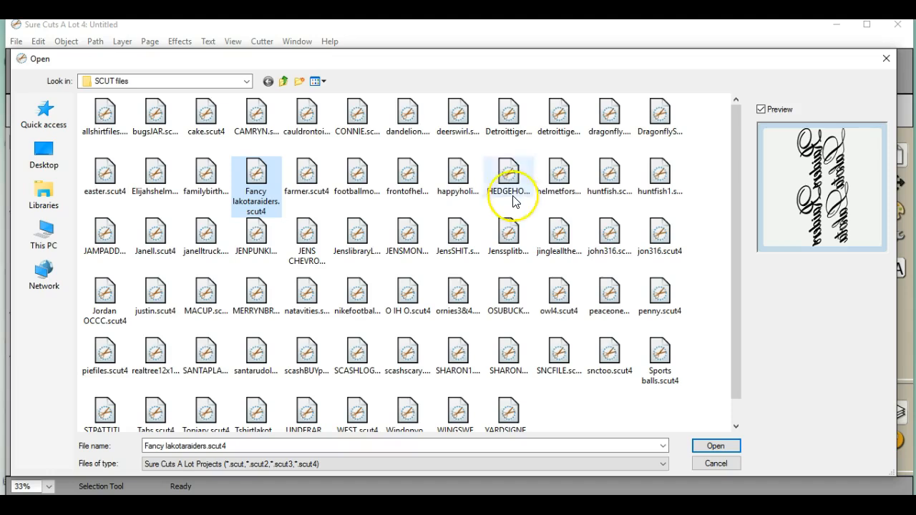
{"action": "left_click", "coordinate": [149, 186]}
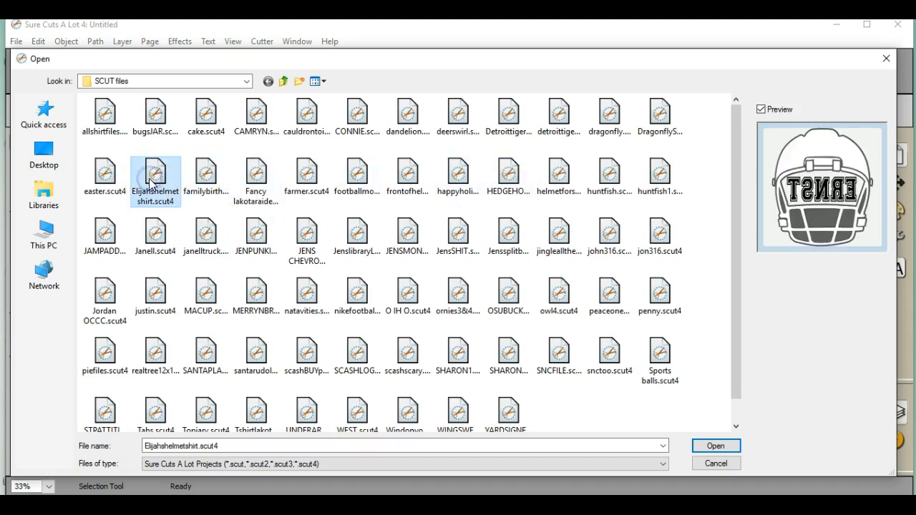
{"action": "double_click", "coordinate": [202, 174]}
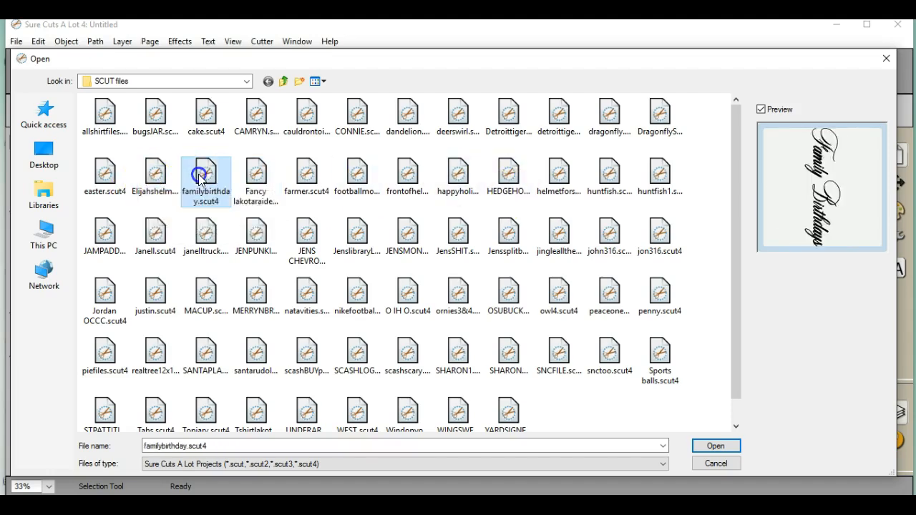
Step: Review the lettering on Pages 1 and 2 of the family birthday project
{"action": "left_click_drag", "start_coordinate": [261, 238], "coordinate": [215, 227]}
{"action": "left_click", "coordinate": [59, 136]}
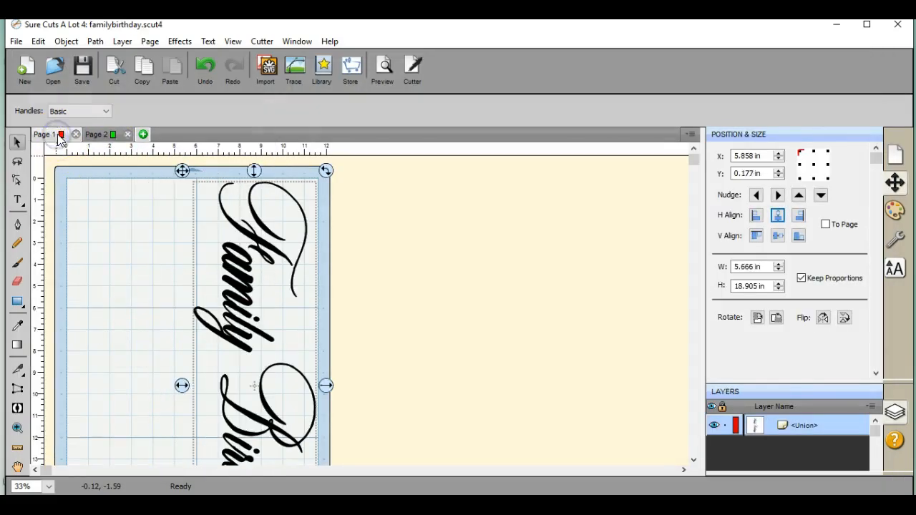
{"action": "left_click", "coordinate": [108, 134]}
Step: Start a new project without saving changes, and open allshirtfiles.scut4 from SCUT files
{"action": "left_click", "coordinate": [24, 66]}
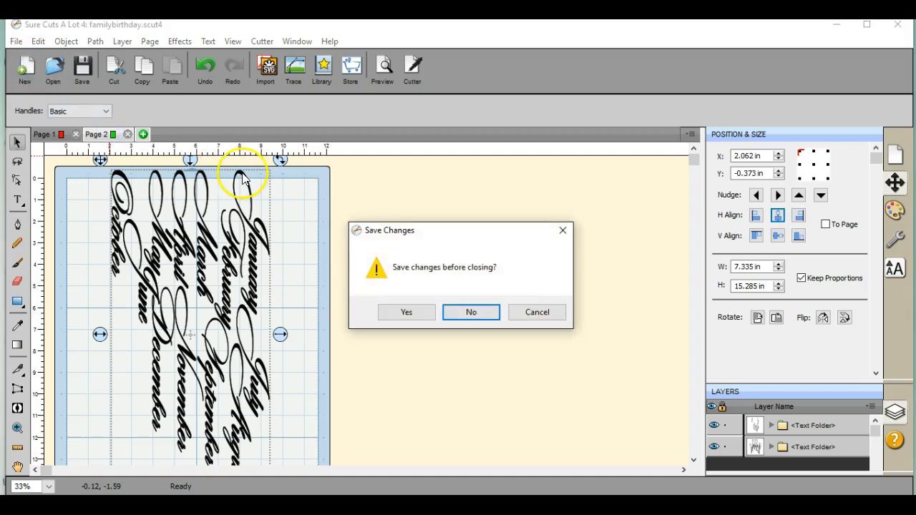
{"action": "left_click", "coordinate": [468, 312]}
{"action": "left_click", "coordinate": [53, 66]}
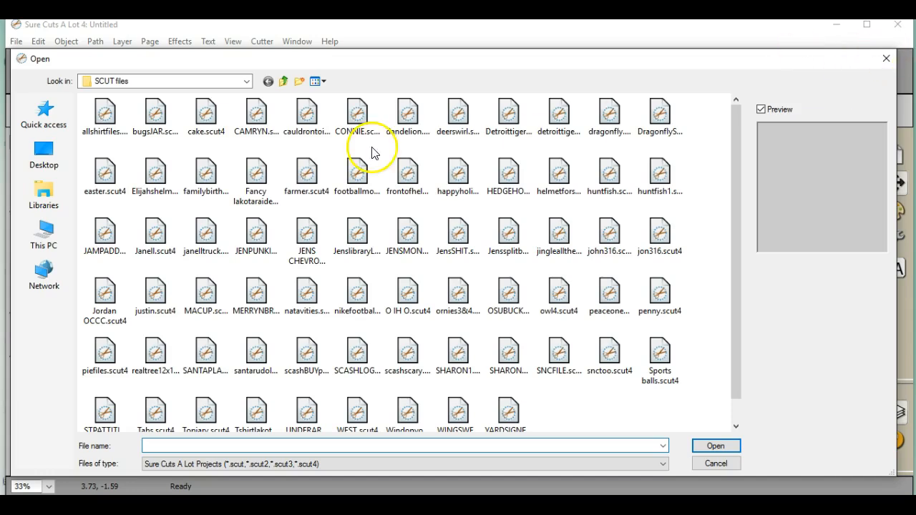
{"action": "left_click", "coordinate": [105, 126]}
{"action": "double_click", "coordinate": [104, 126]}
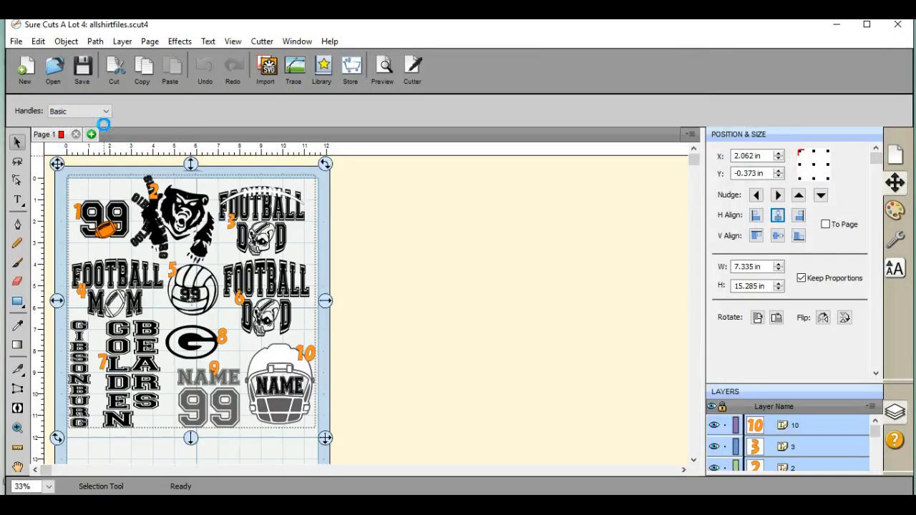
{"action": "left_click", "coordinate": [304, 301]}
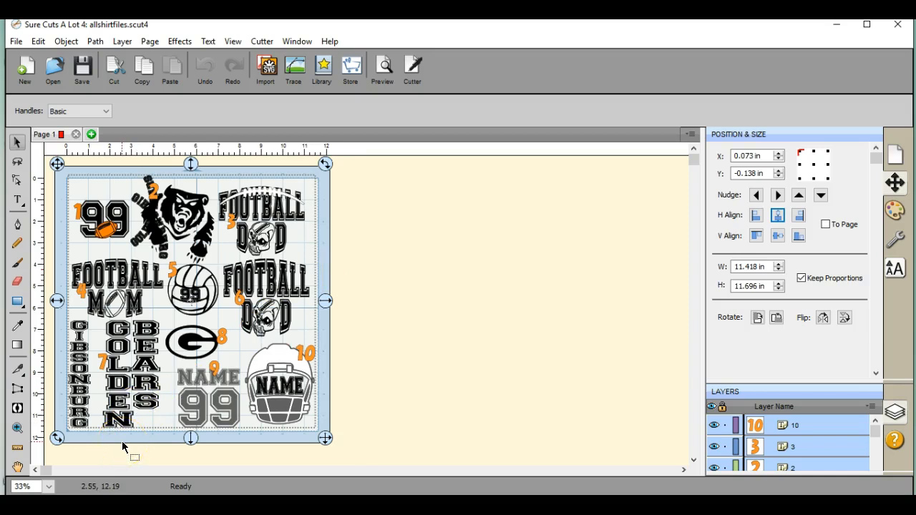
{"action": "left_click", "coordinate": [36, 84]}
{"action": "left_click", "coordinate": [76, 209]}
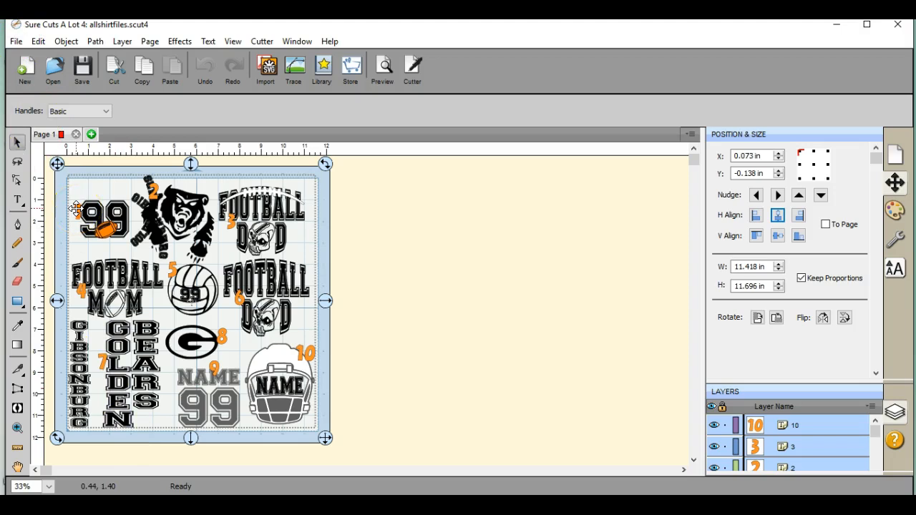